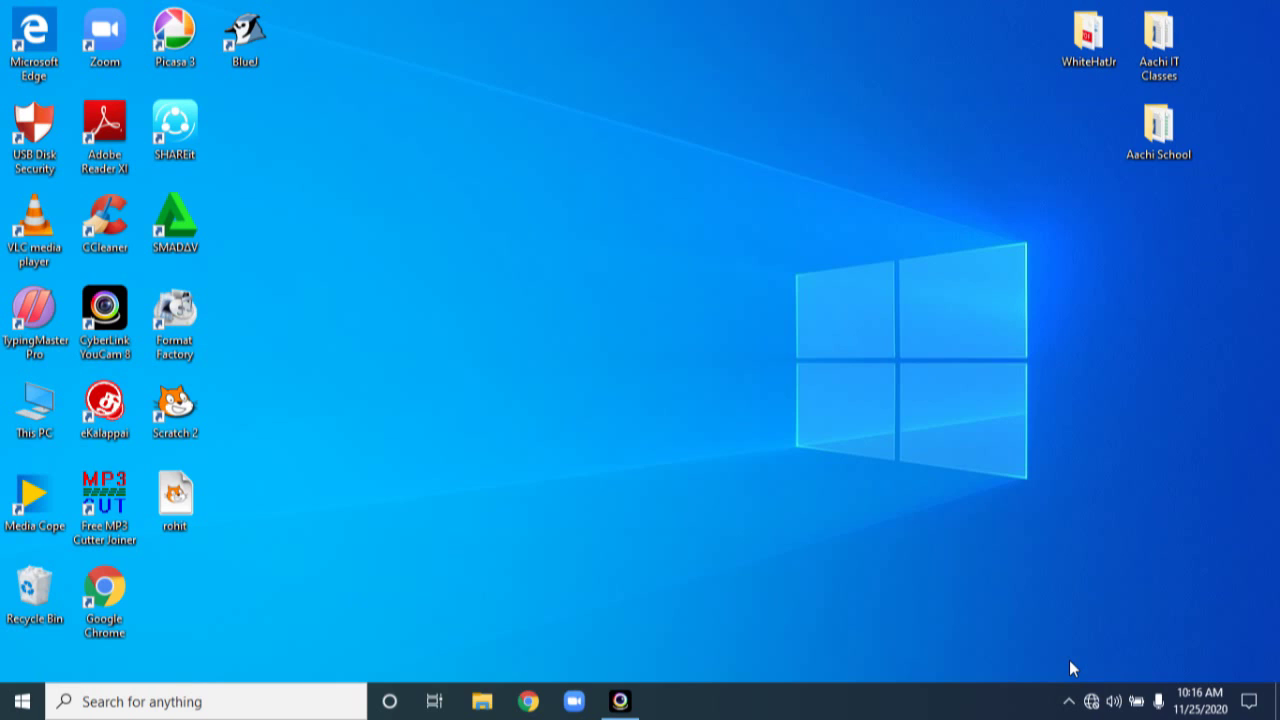
- Launch PowerPoint 2013 from the Windows 10 Start menu
left_click(38, 708)
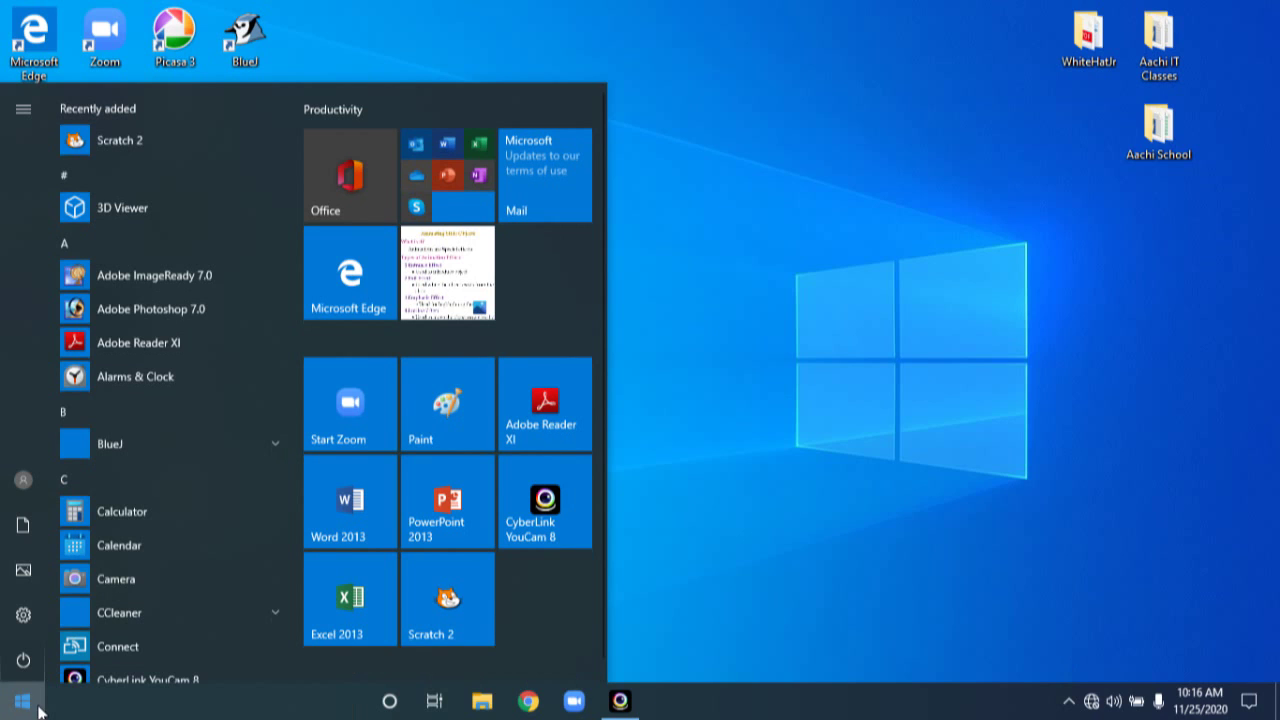
left_click(470, 511)
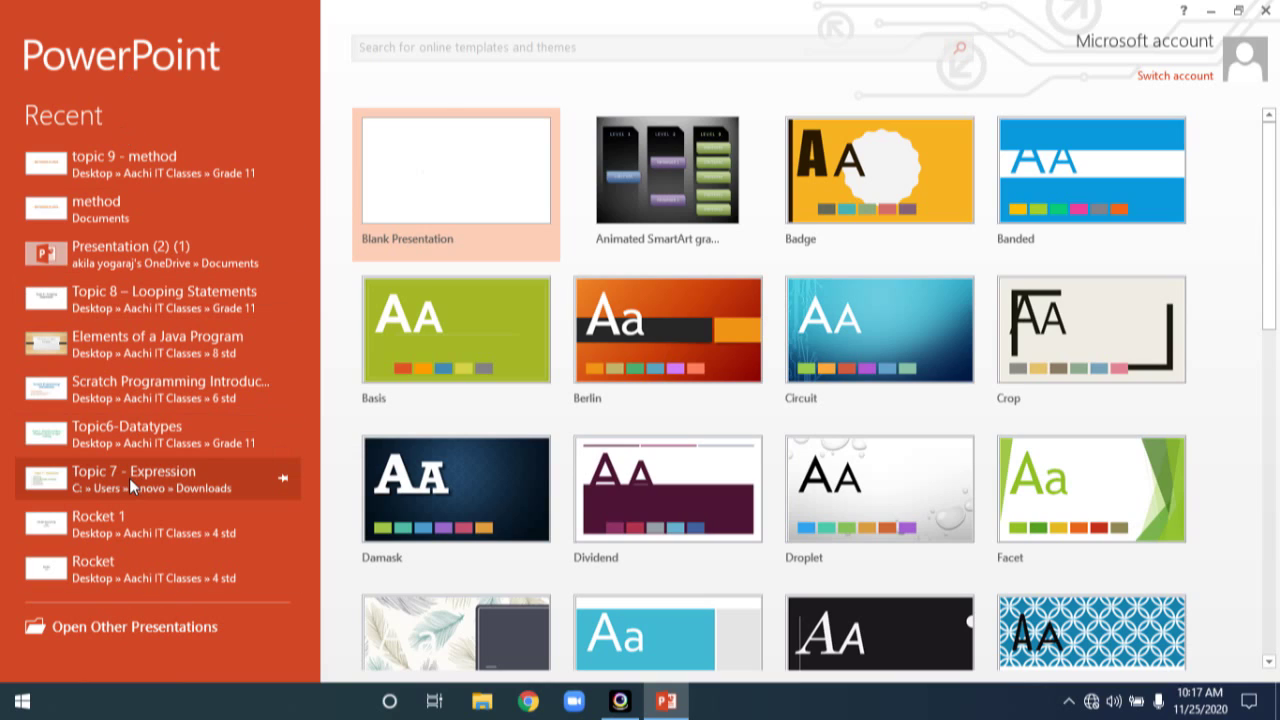
- Create a blank presentation from the PowerPoint start screen
left_click(491, 172)
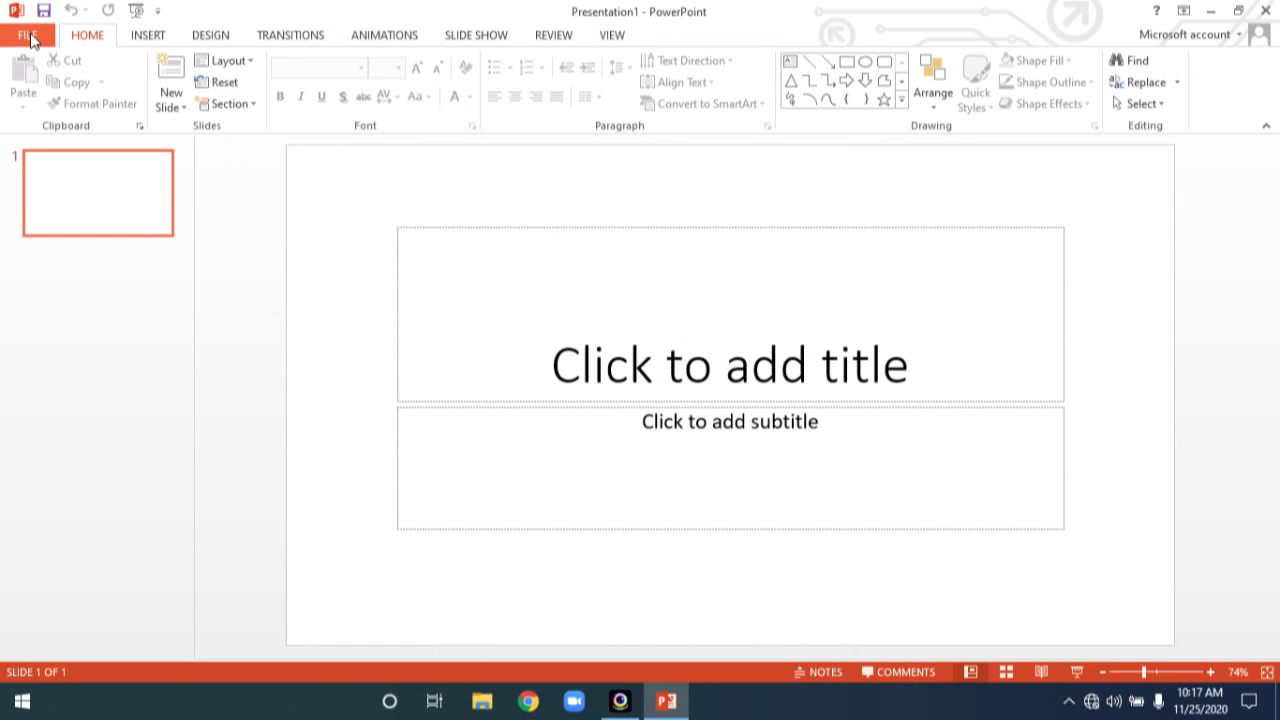
- Open 'Scratch Programming Introduction' from Desktop > Aachi IT Classes > 6 std
left_click(32, 37)
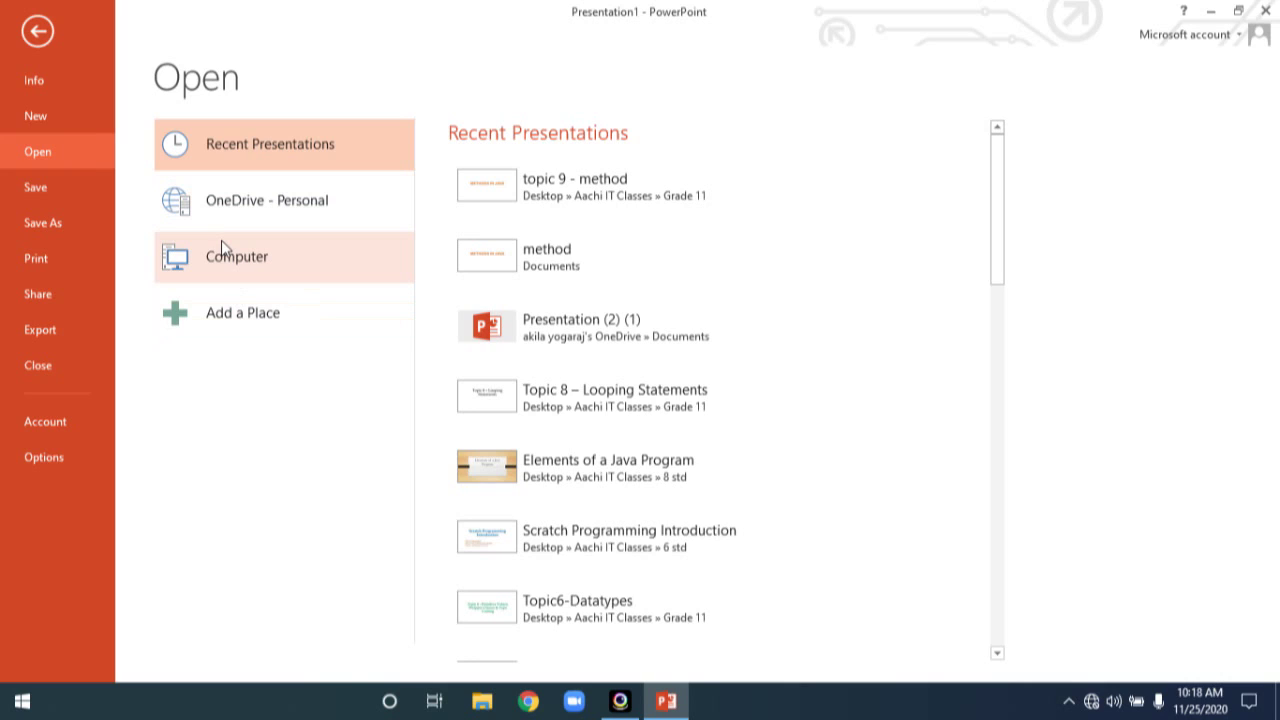
left_click(238, 260)
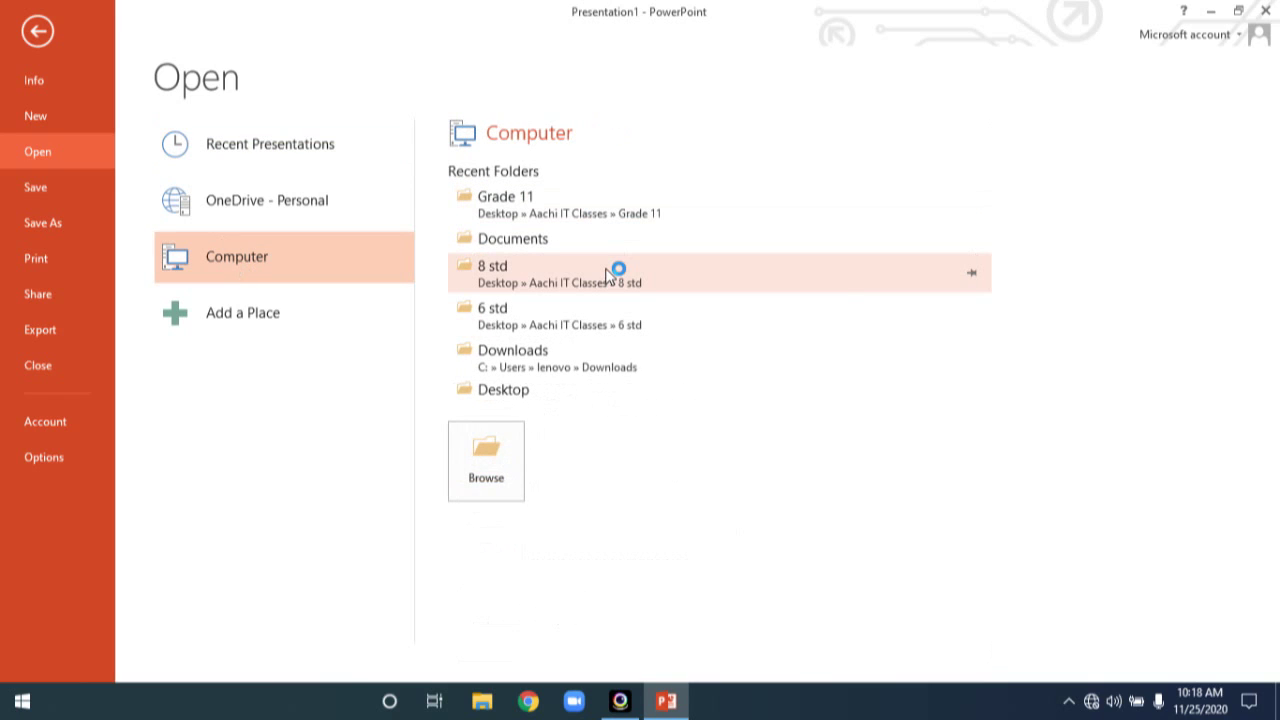
left_click(500, 397)
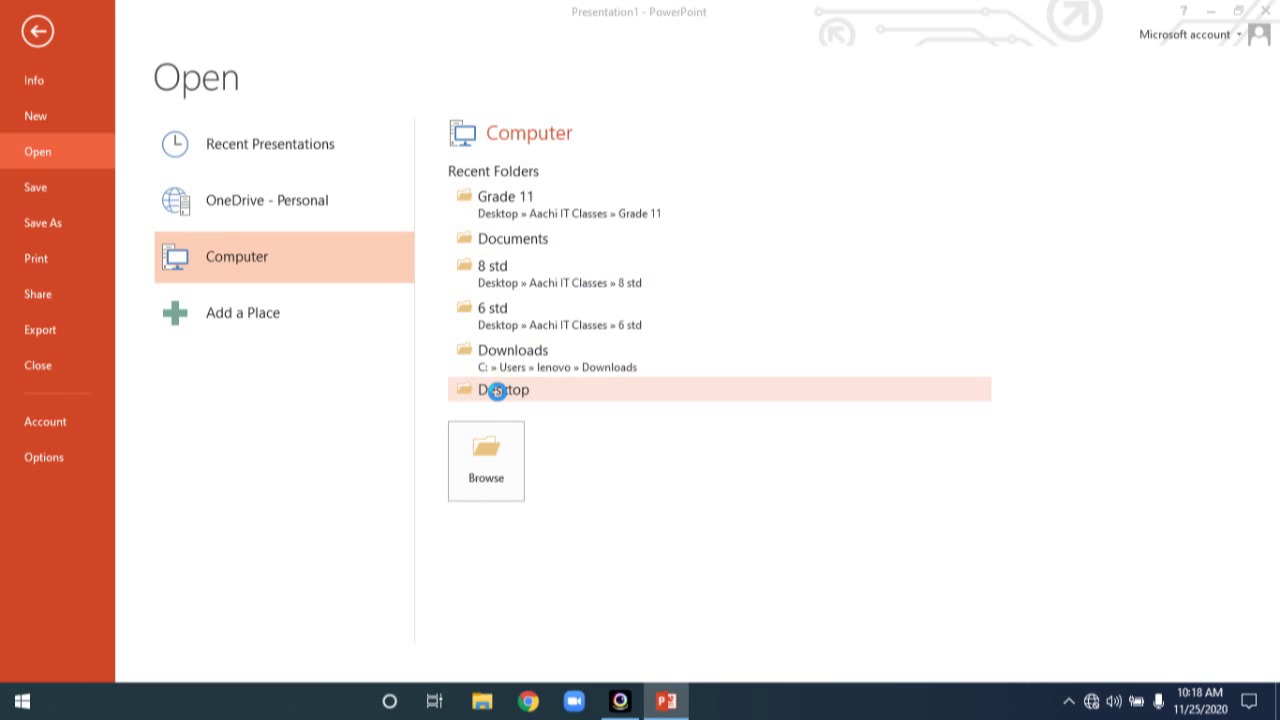
left_click(500, 396)
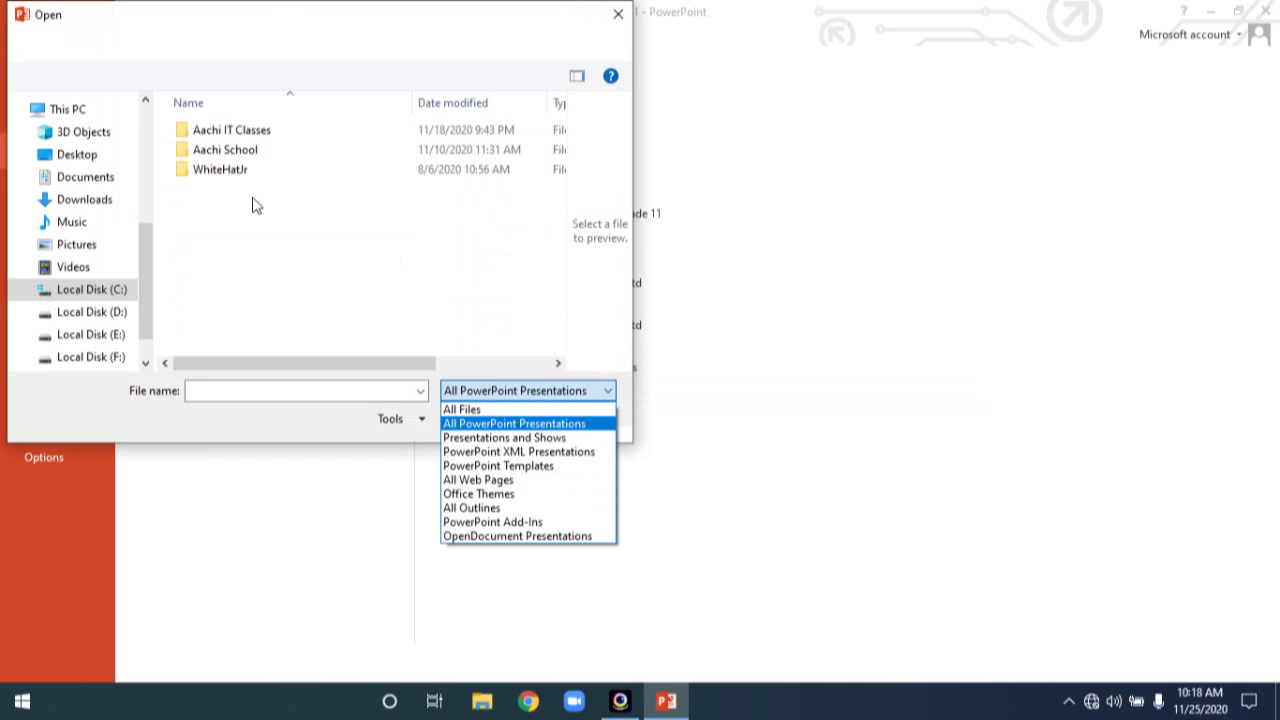
left_click(250, 135)
left_click(250, 137)
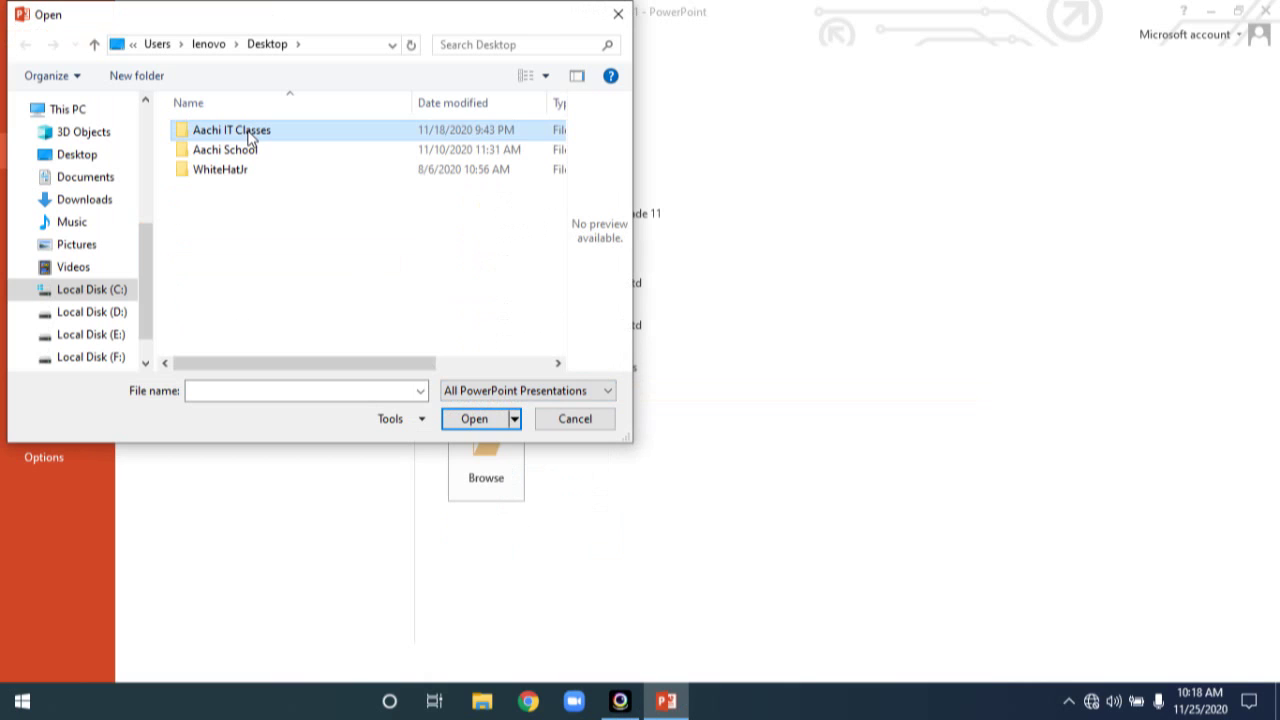
double_click(250, 137)
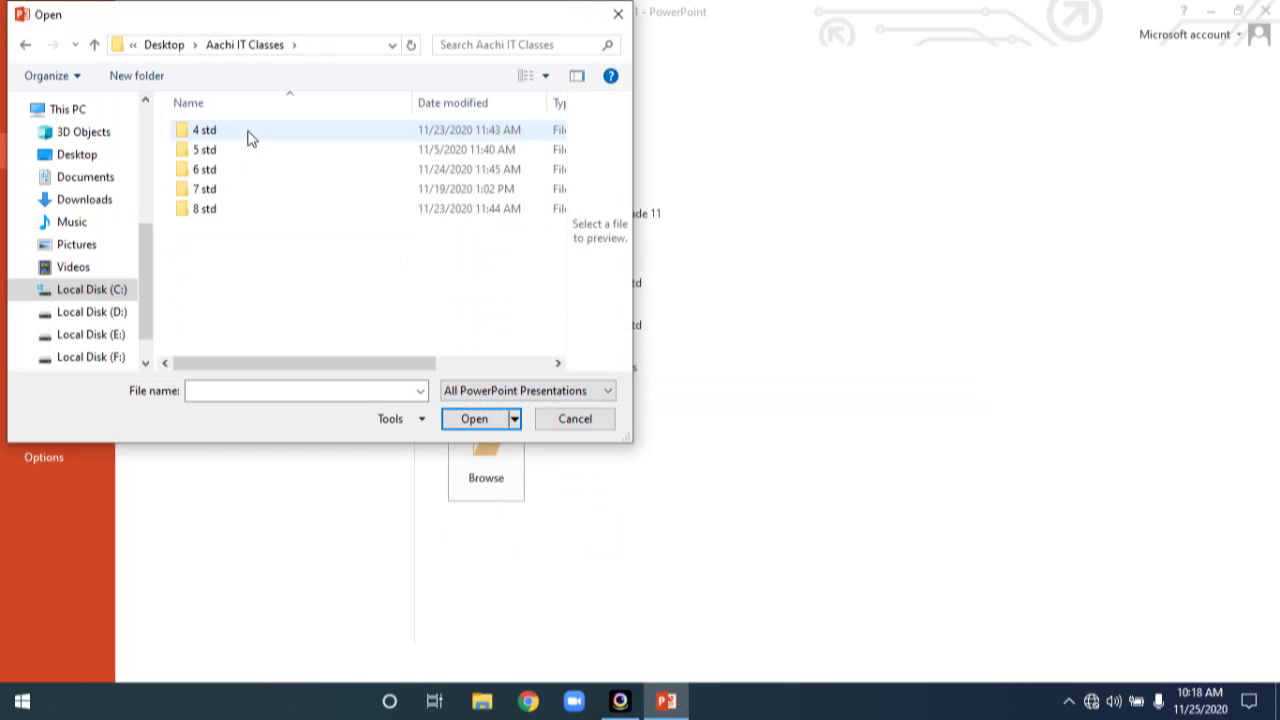
left_click(216, 170)
double_click(216, 172)
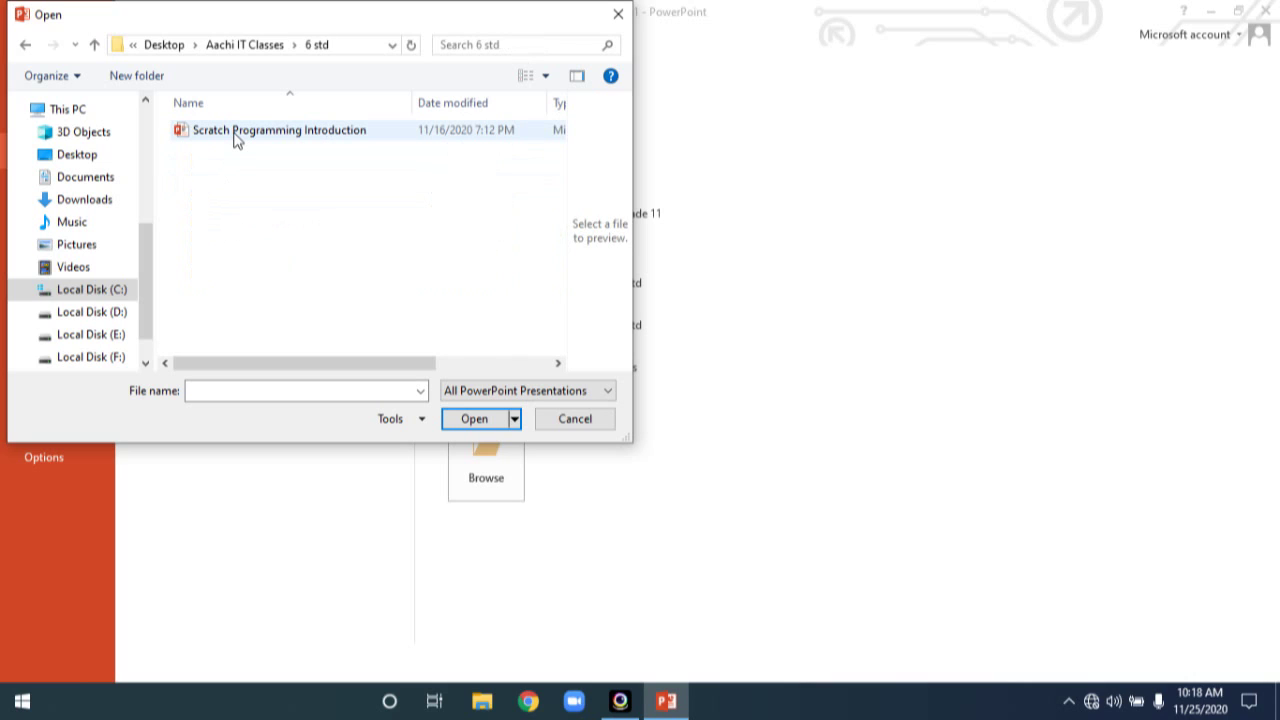
left_click(234, 138)
left_click(479, 426)
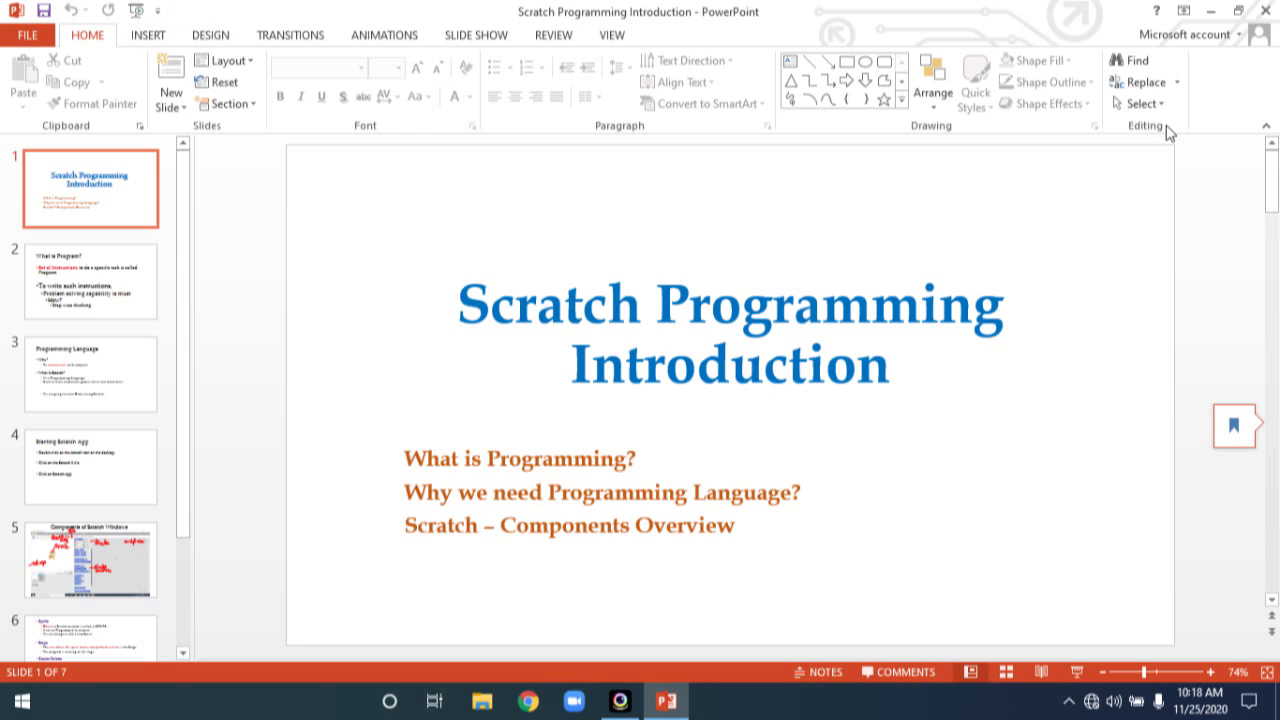
- Create another blank presentation through FILE > New
left_click(26, 35)
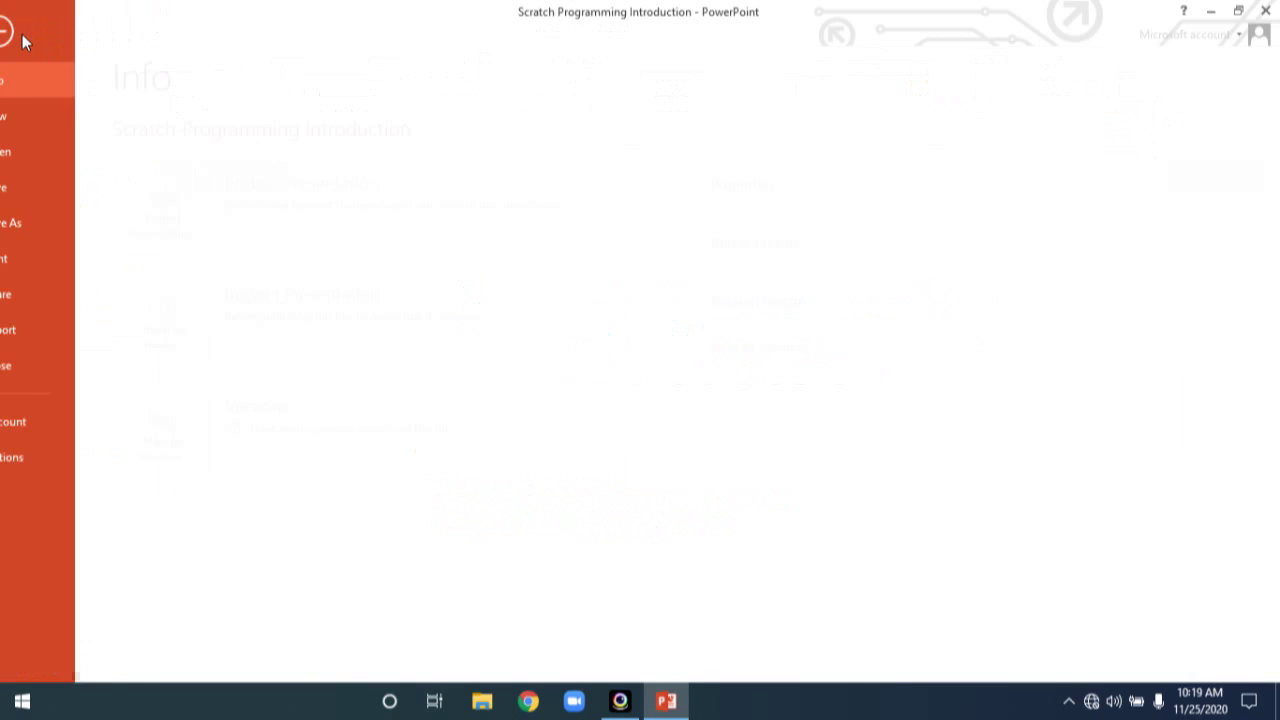
left_click(45, 116)
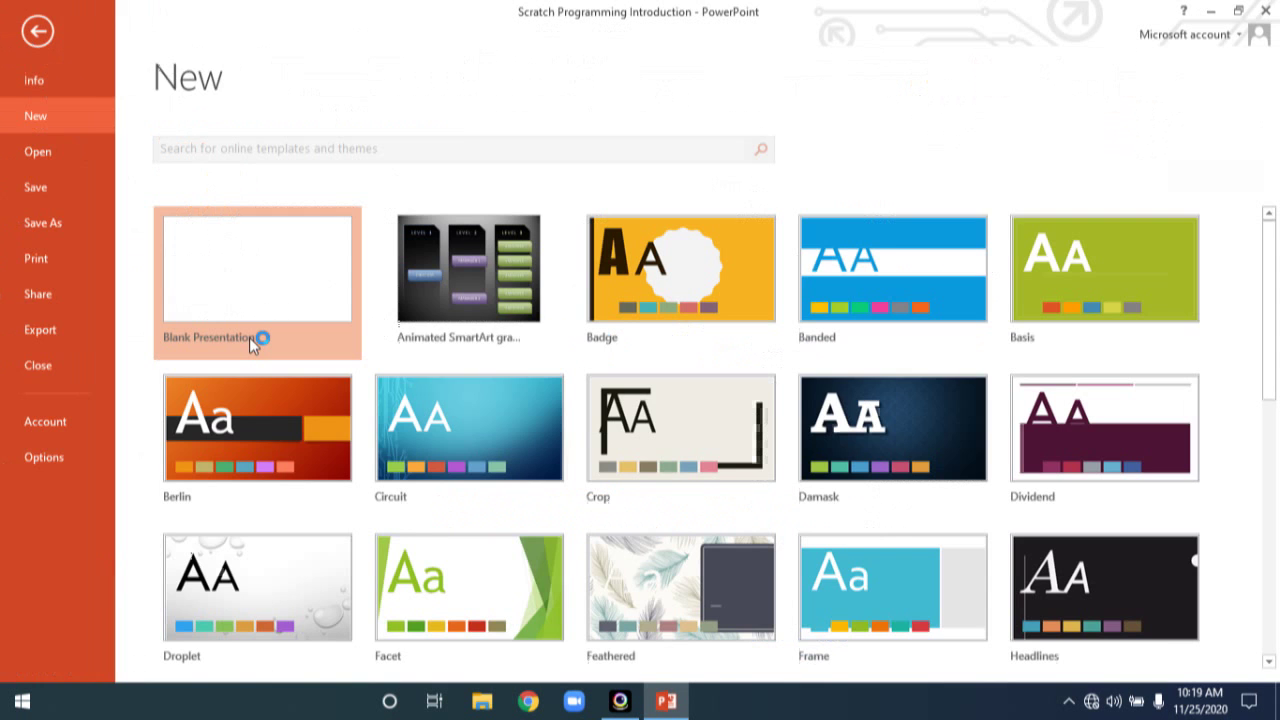
left_click(250, 338)
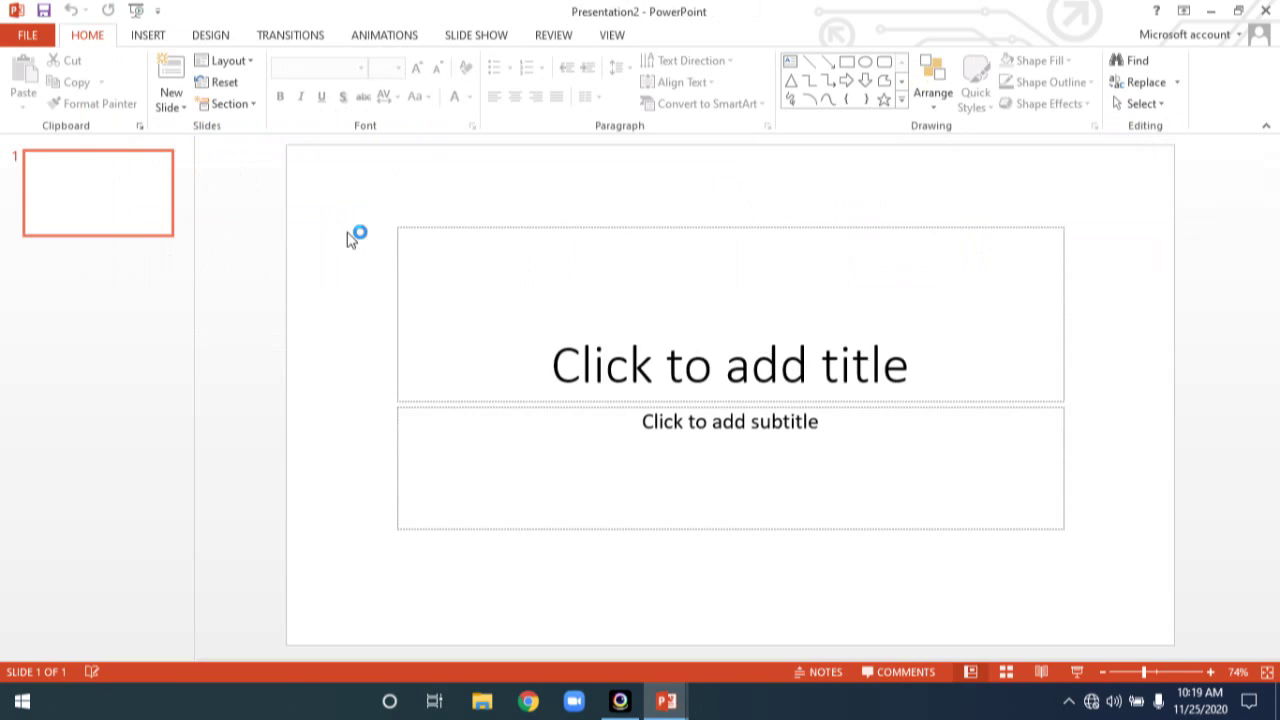
- Enter 'Rocket' as the title on the first slide
left_click(682, 395)
type("Rocket")
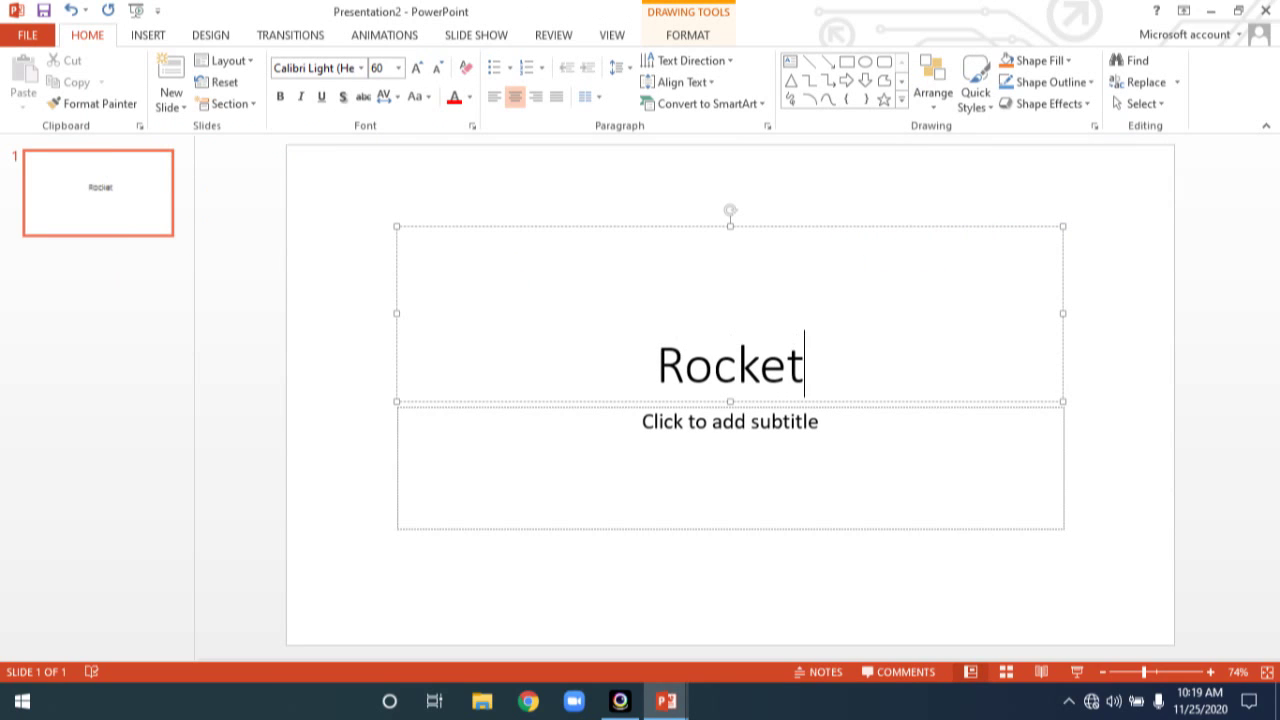
left_click(566, 603)
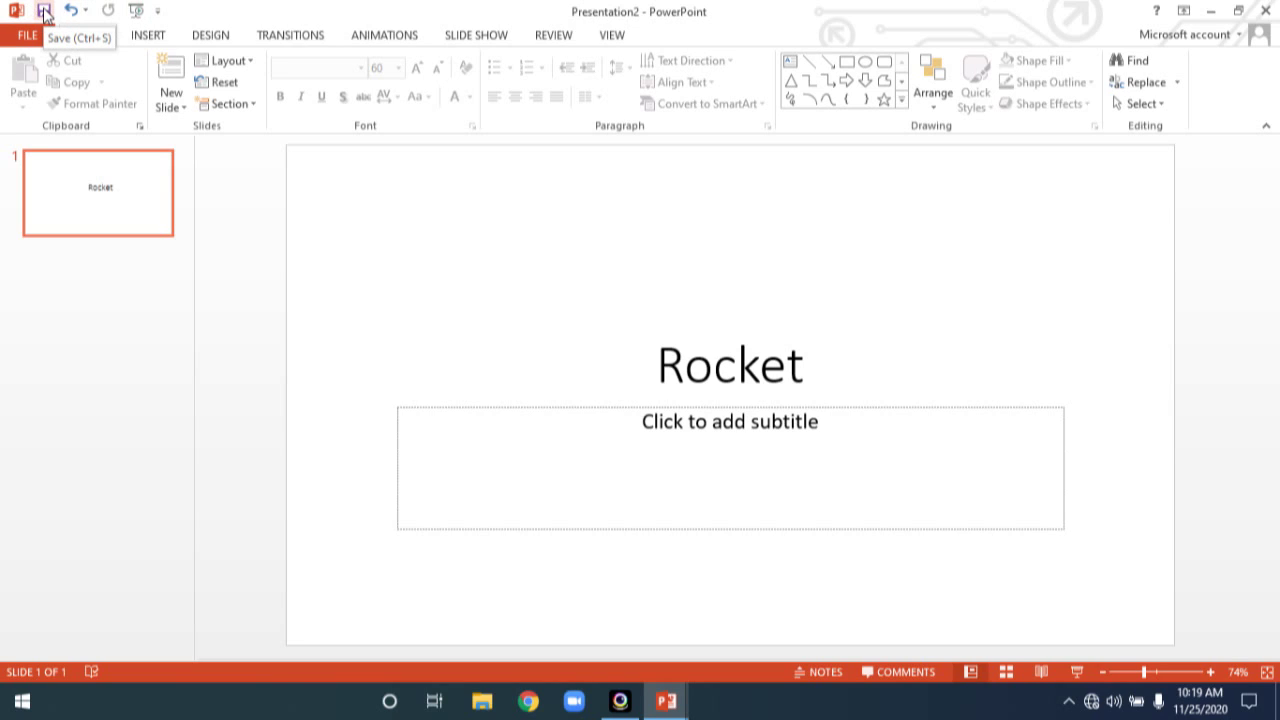
- Save the presentation to this computer's 6 std folder under the file name 'Rocket'
left_click(26, 37)
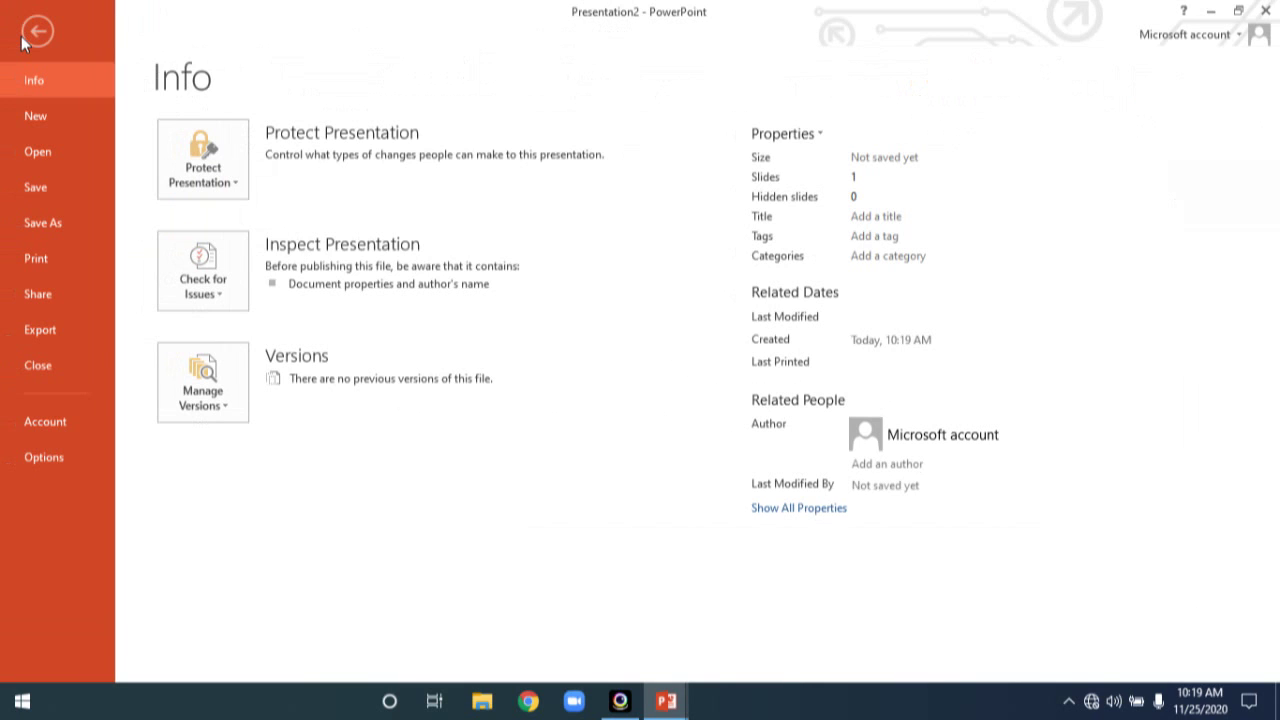
left_click(38, 191)
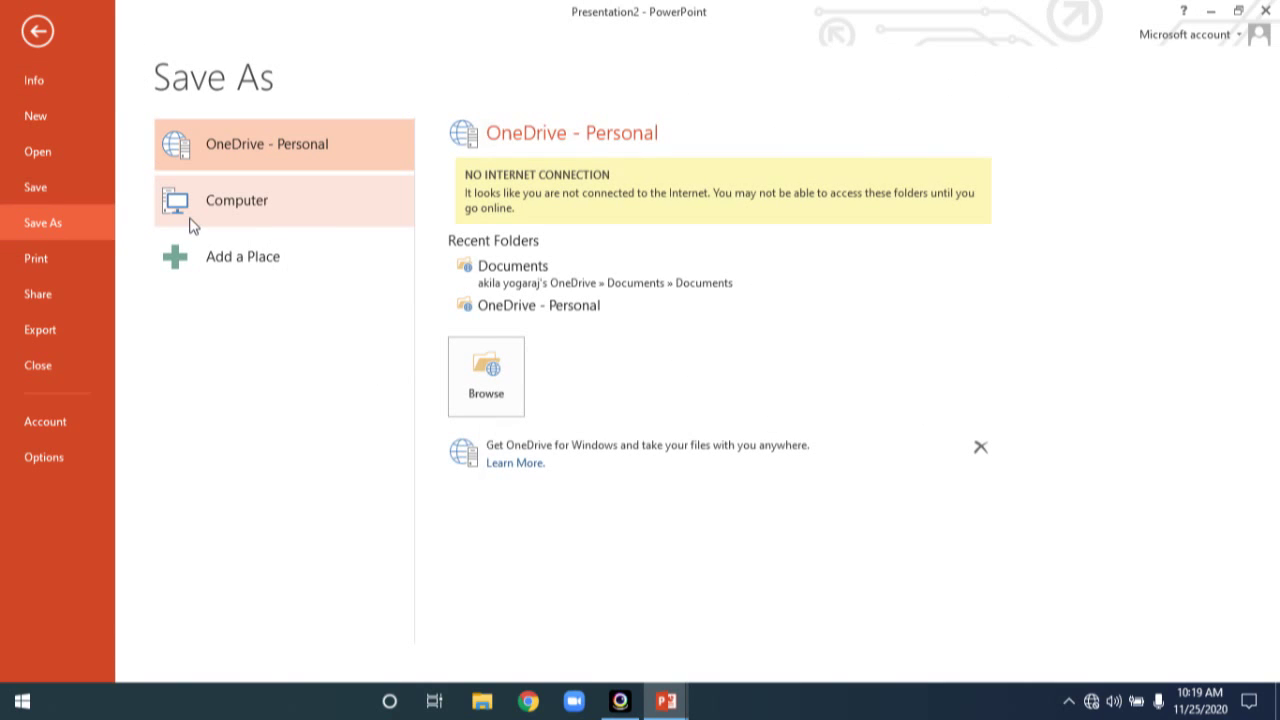
left_click(265, 219)
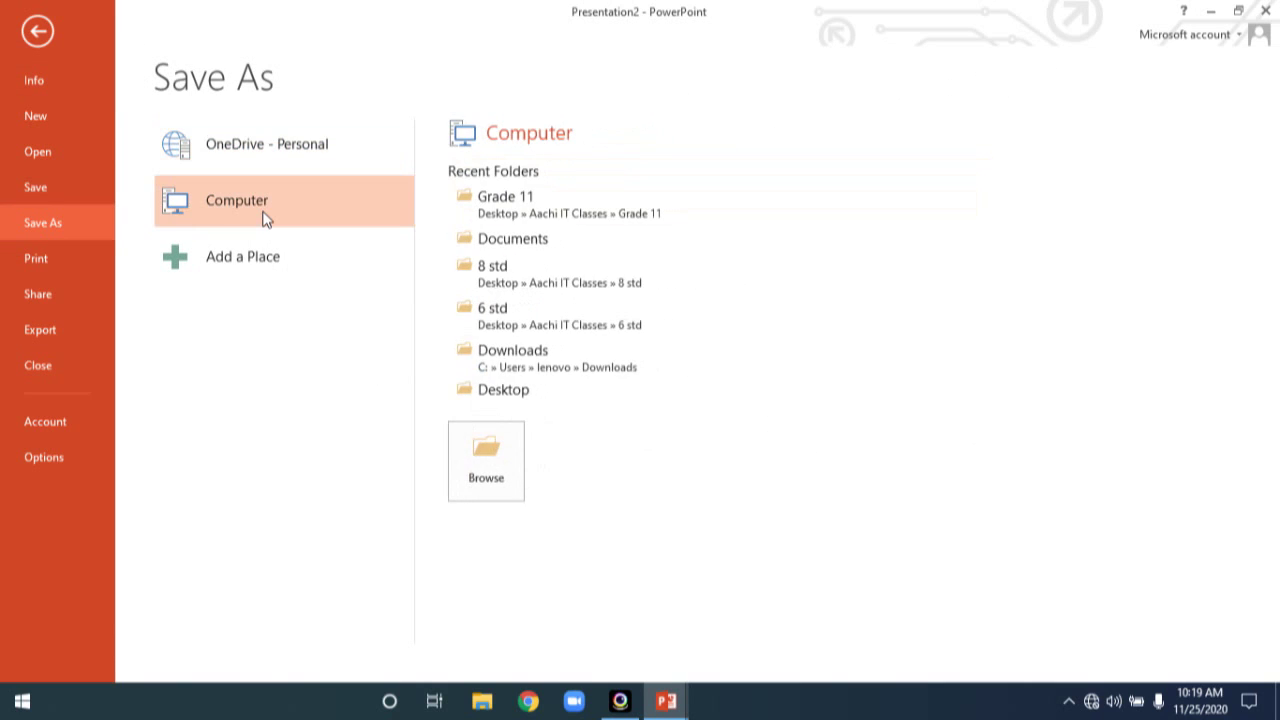
left_click(511, 308)
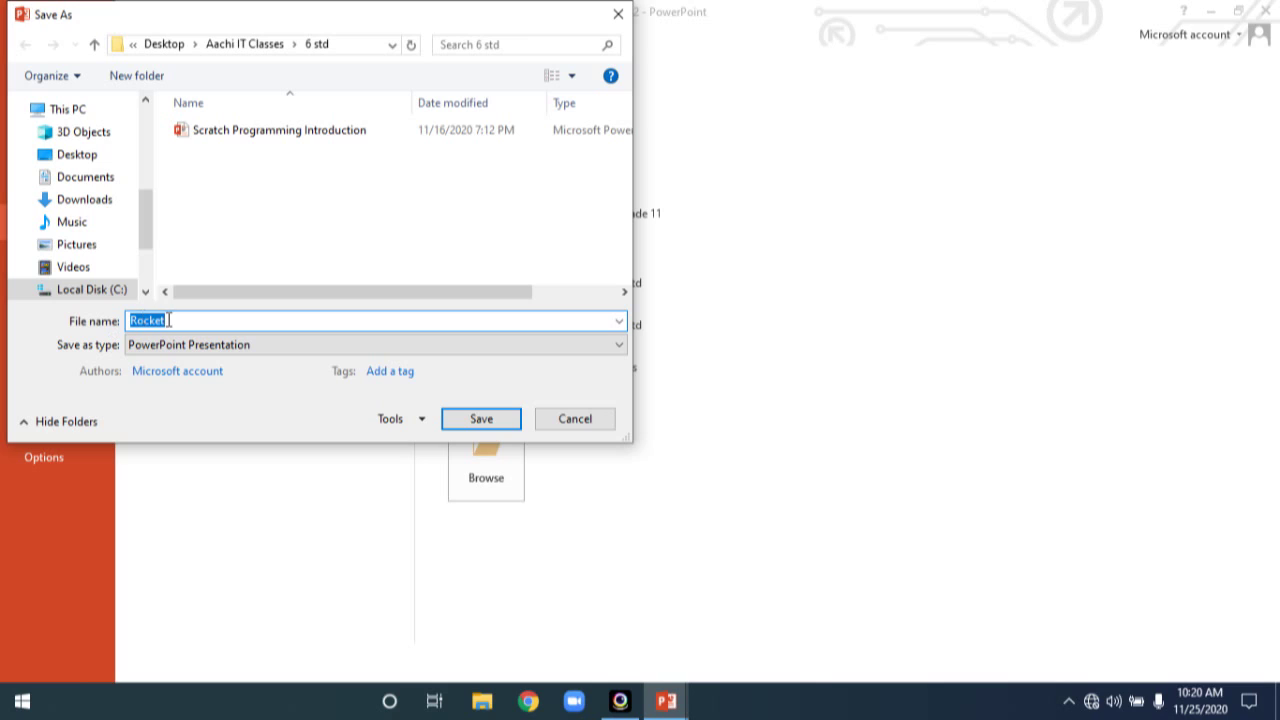
type("Rocket")
left_click(481, 419)
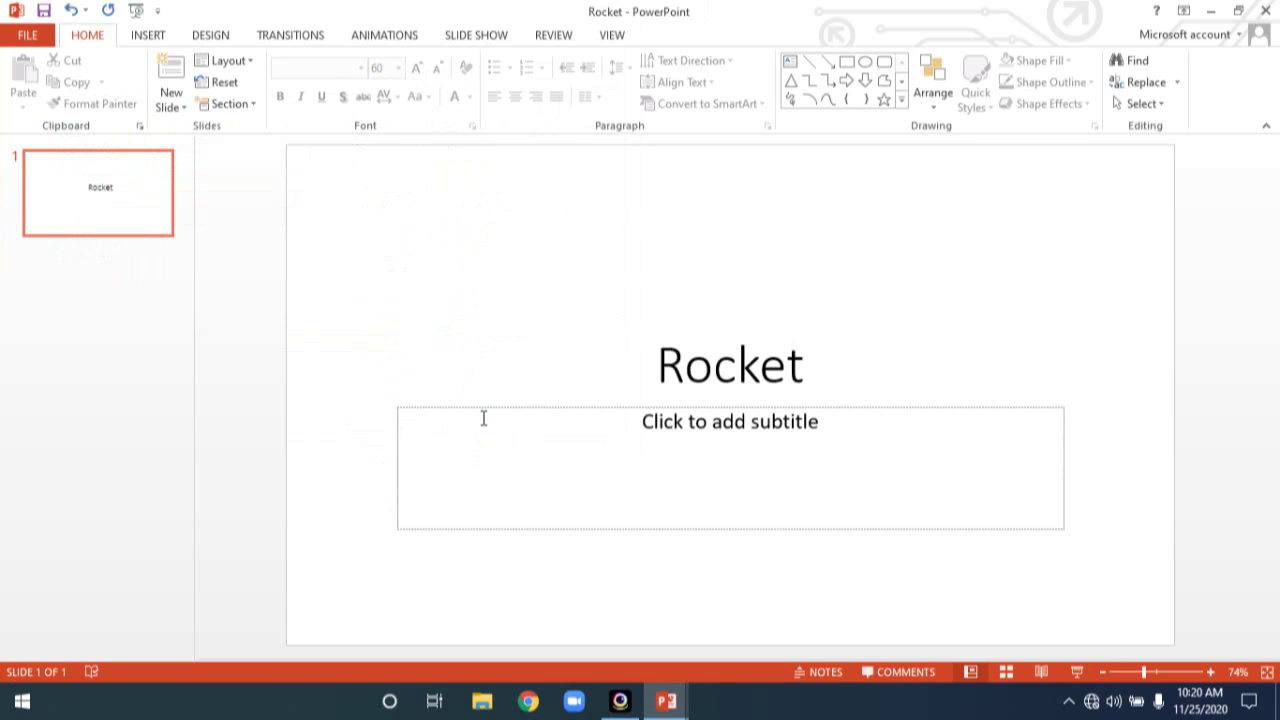
- Close both PowerPoint windows and open the Aachi IT Classes folder from the desktop
left_click(1272, 8)
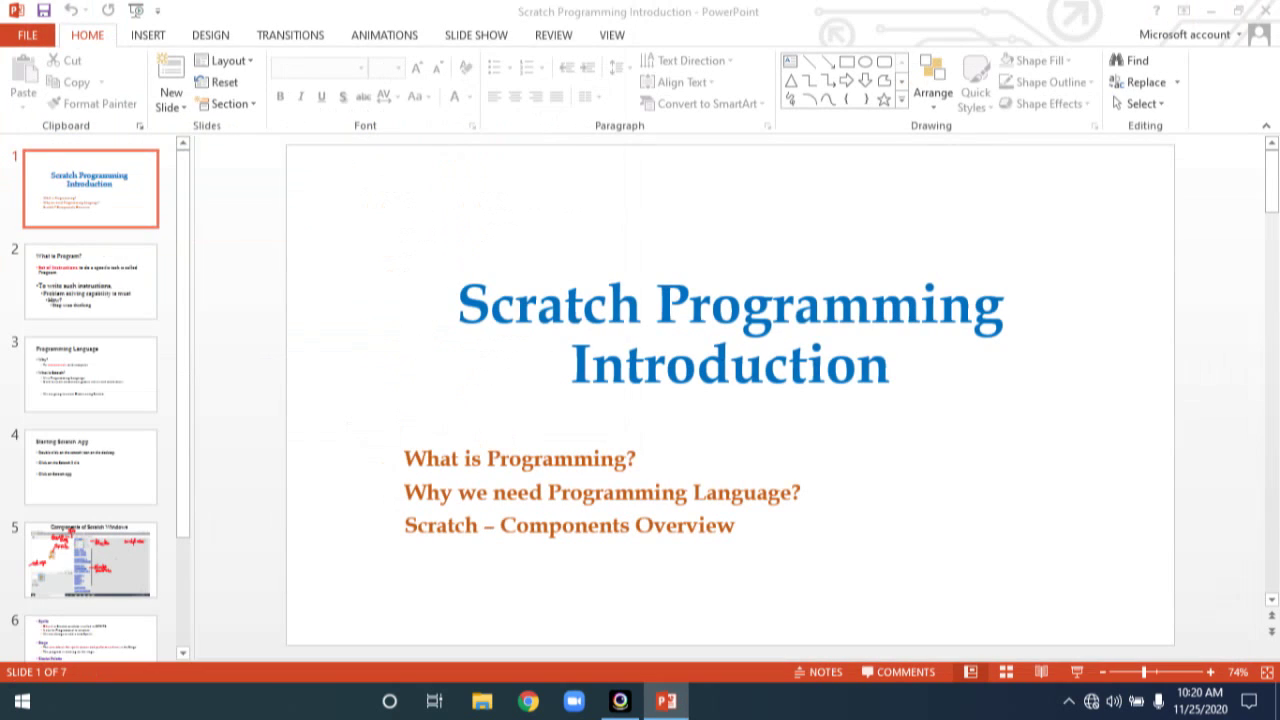
left_click(1272, 8)
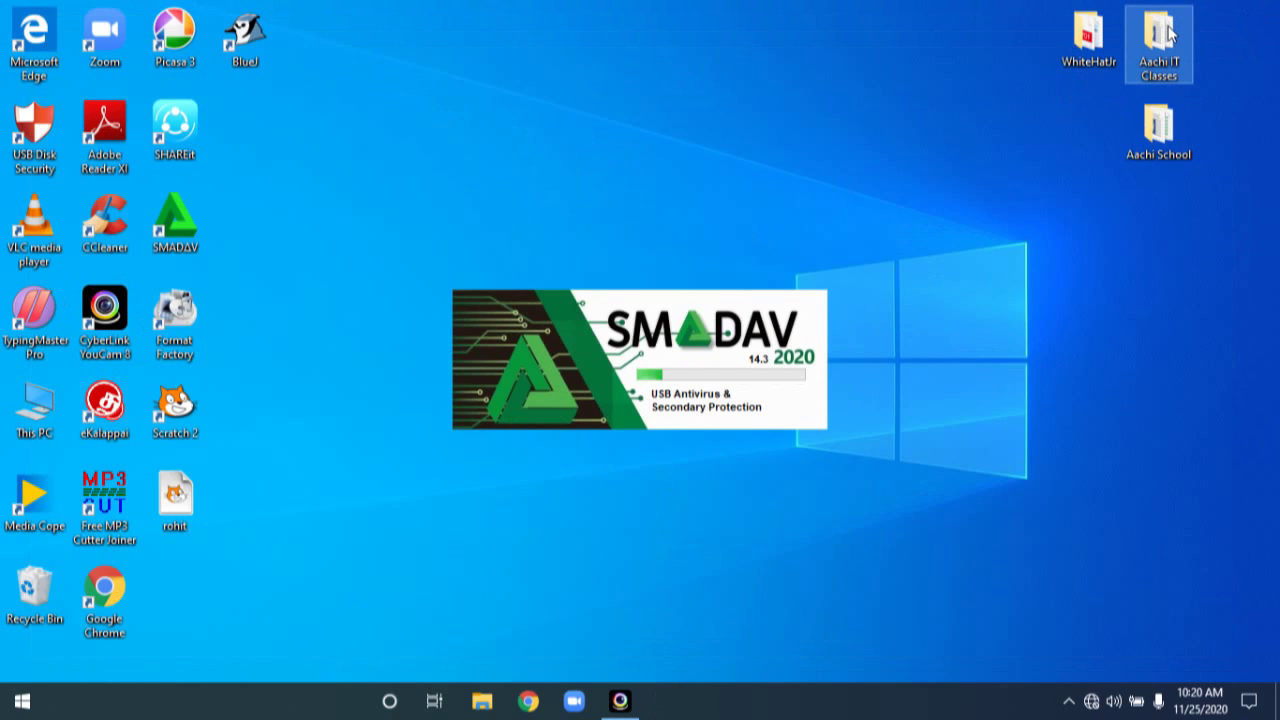
left_click(1168, 35)
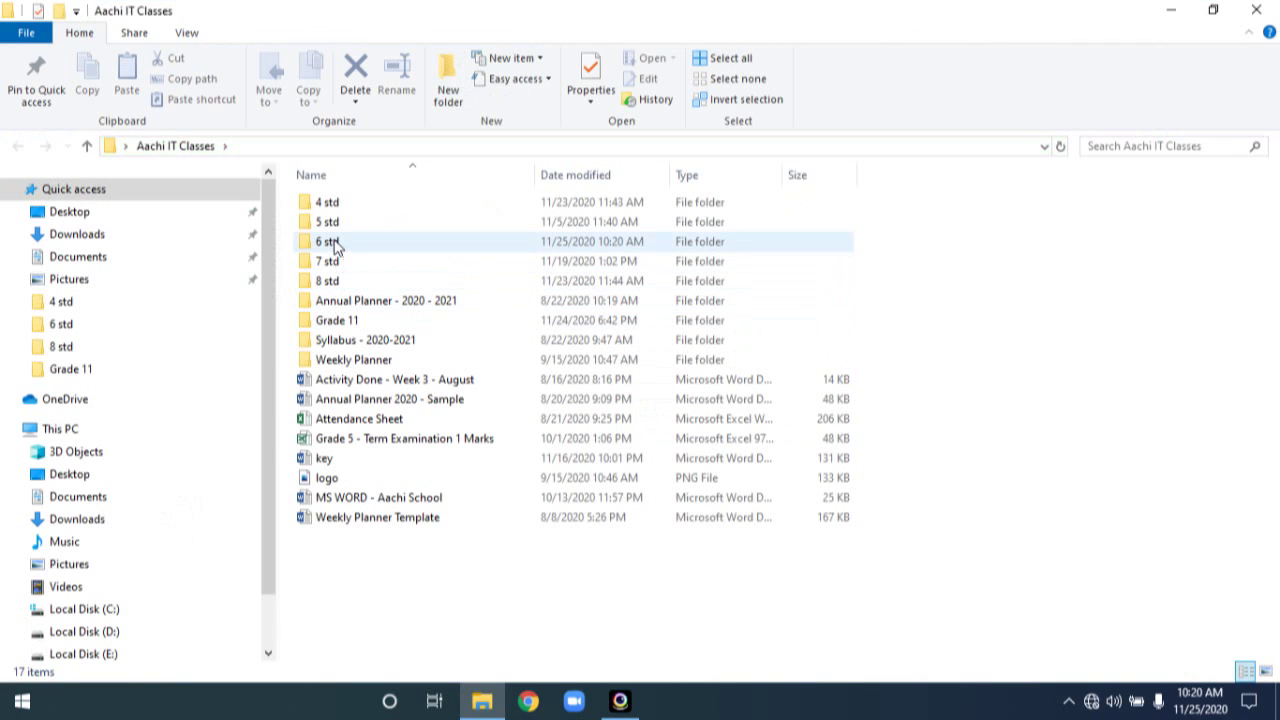
- Open the 6 std folder and launch the Rocket presentation, cancelling the accidental rename
double_click(336, 243)
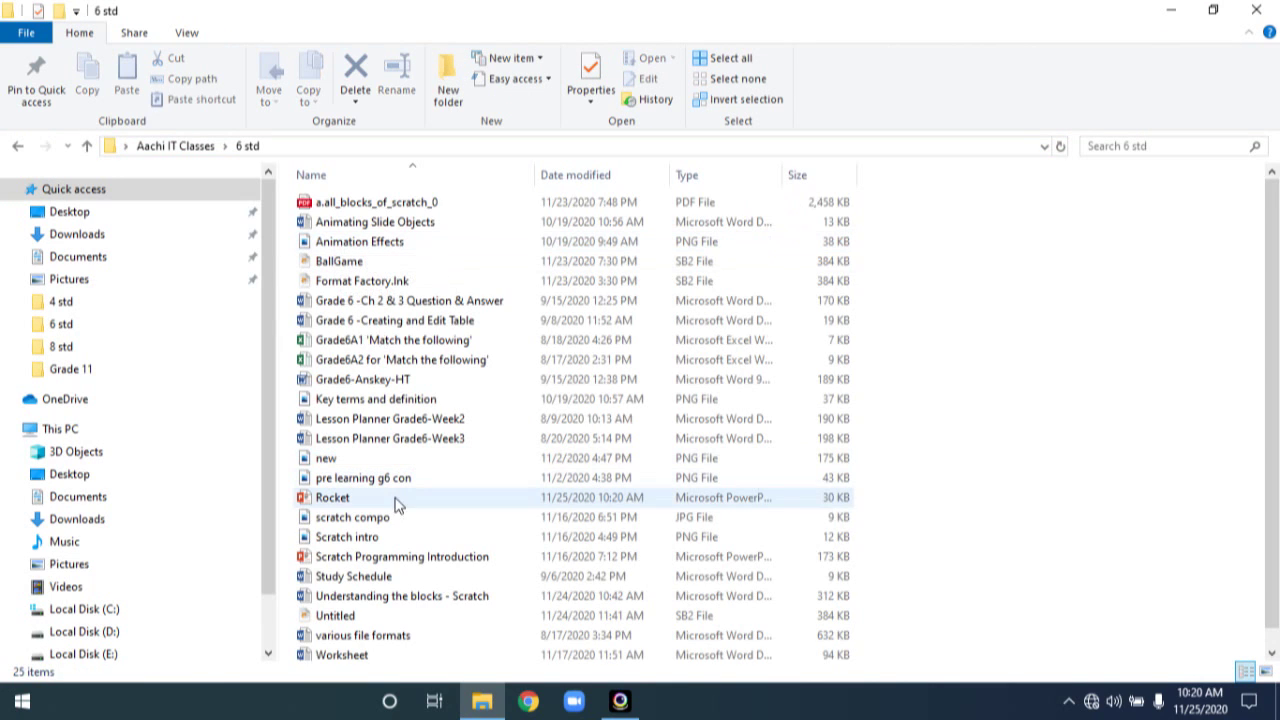
left_click(341, 500)
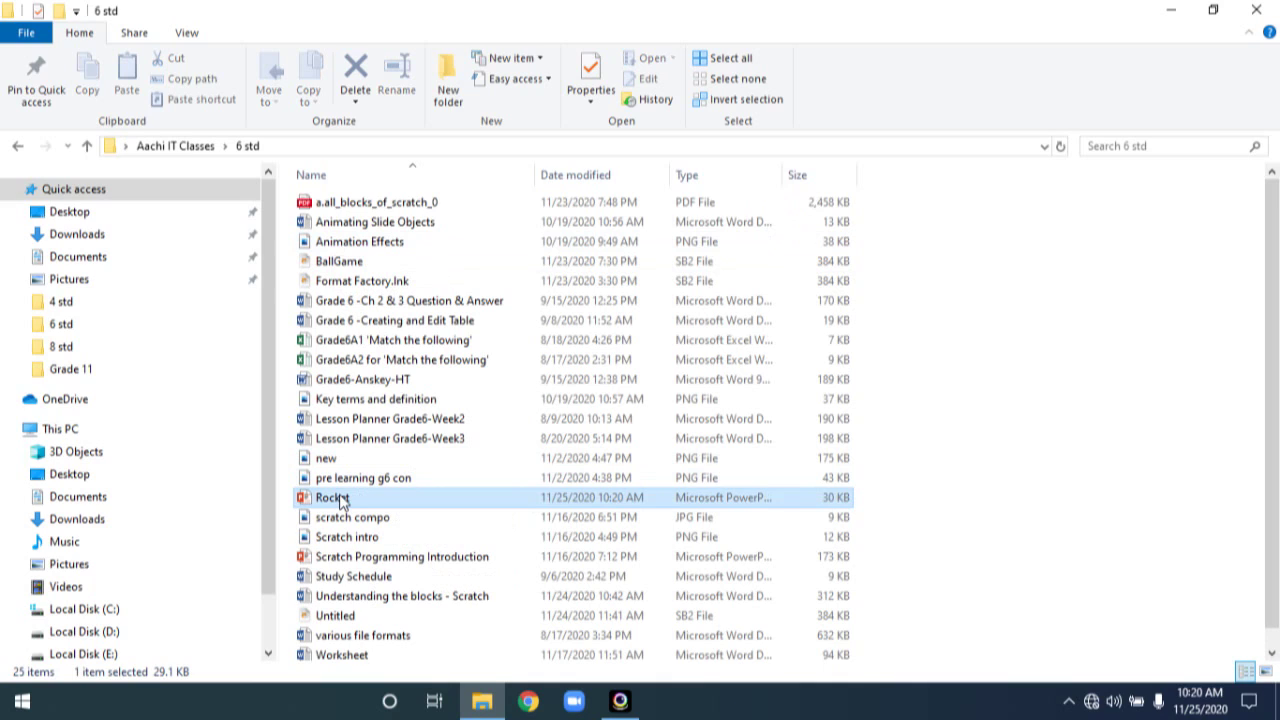
left_click(341, 500)
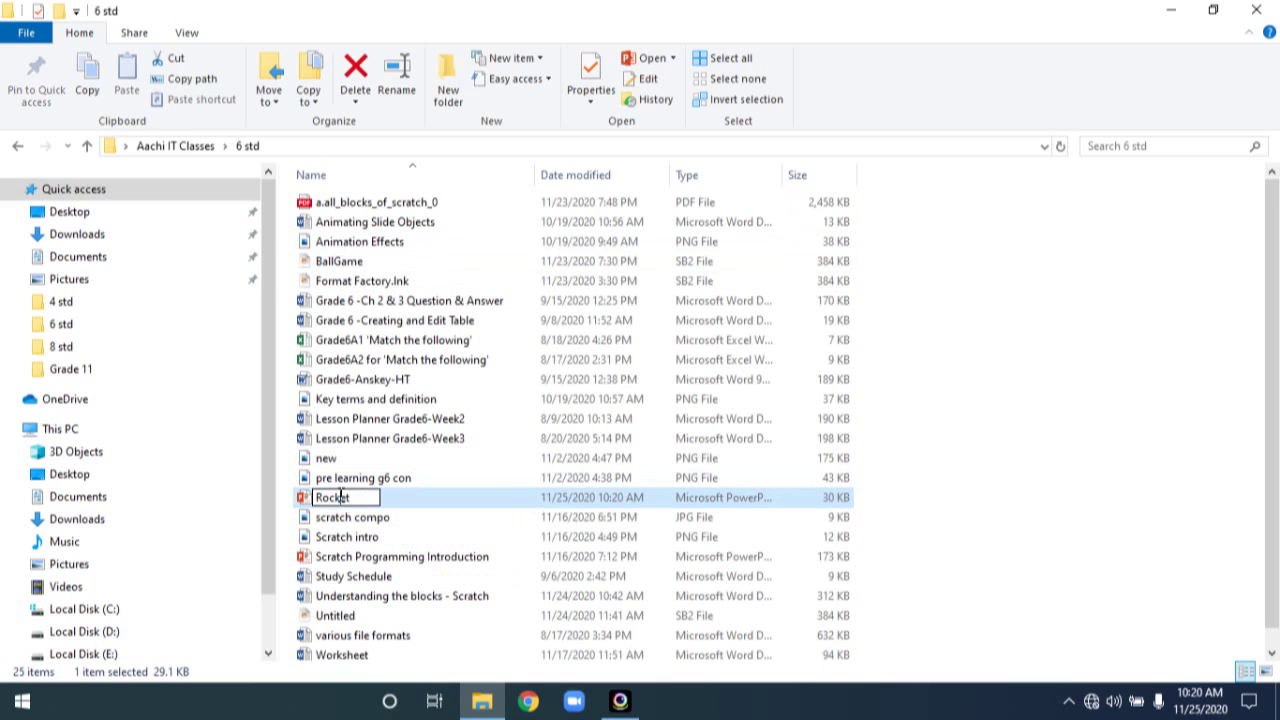
key("Return")
double_click(427, 506)
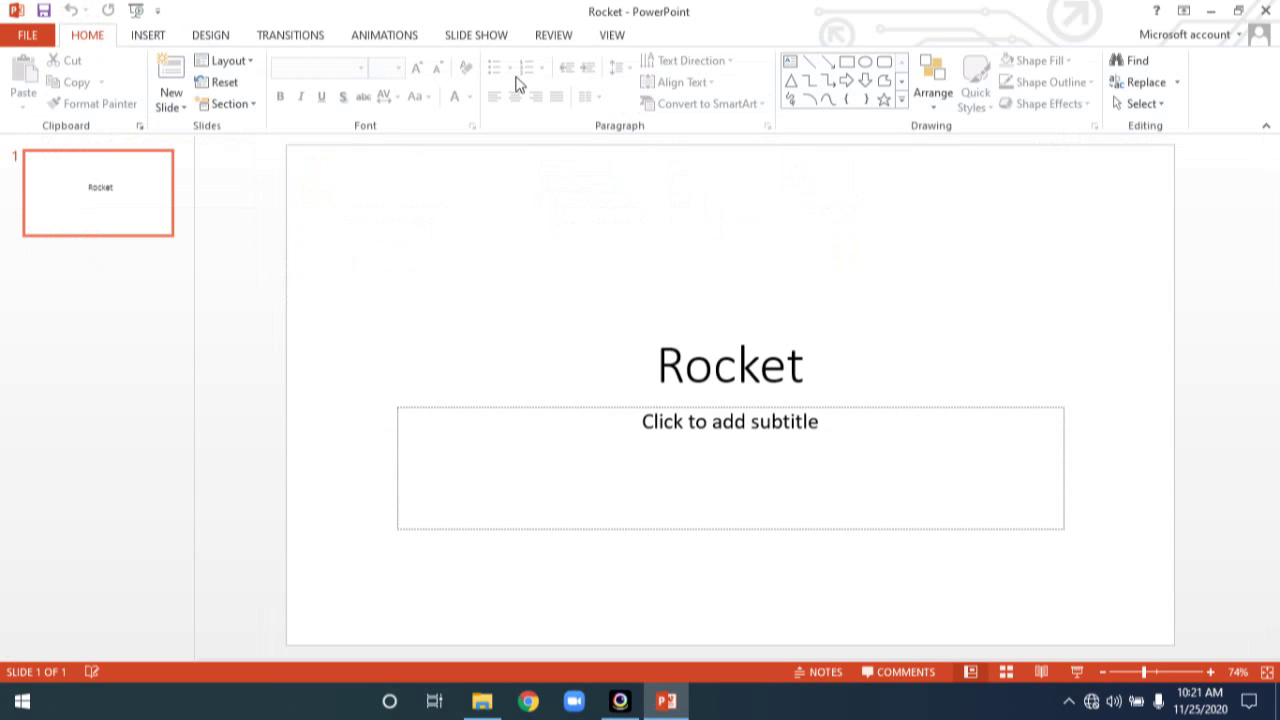
- Play the Rocket slide full screen From Current Slide, then end the show with Esc
left_click(35, 37)
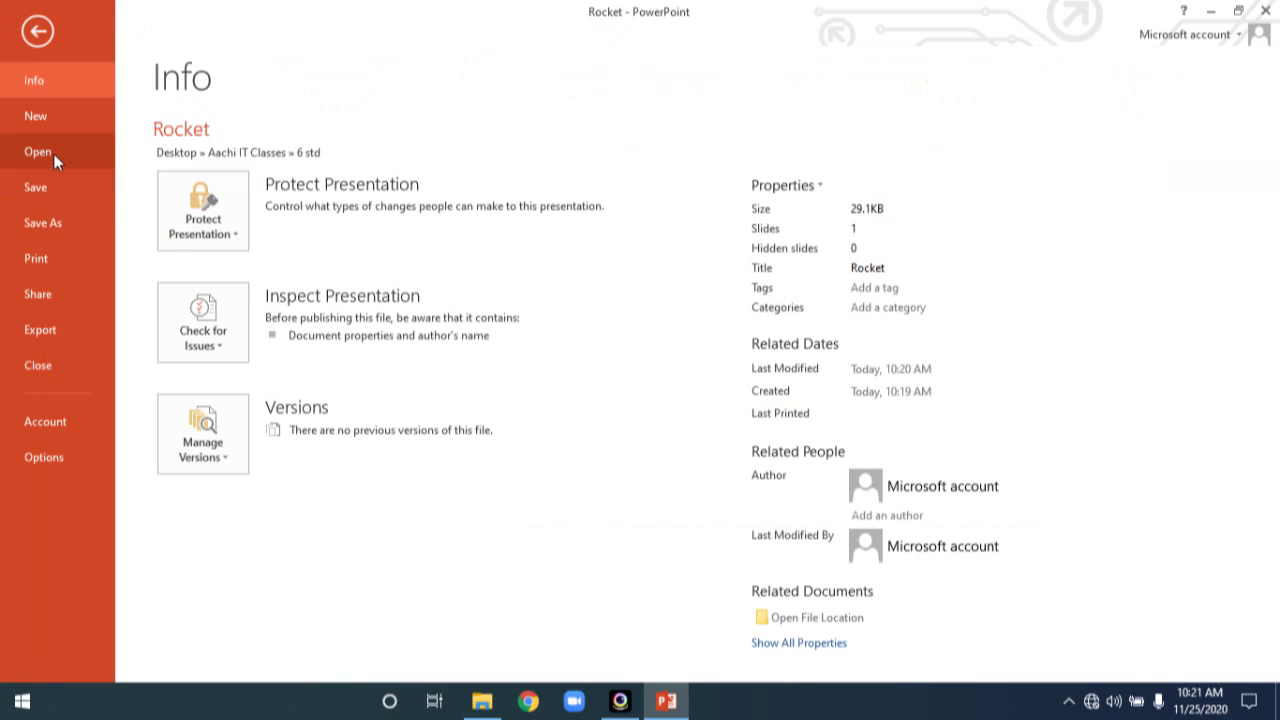
left_click(36, 32)
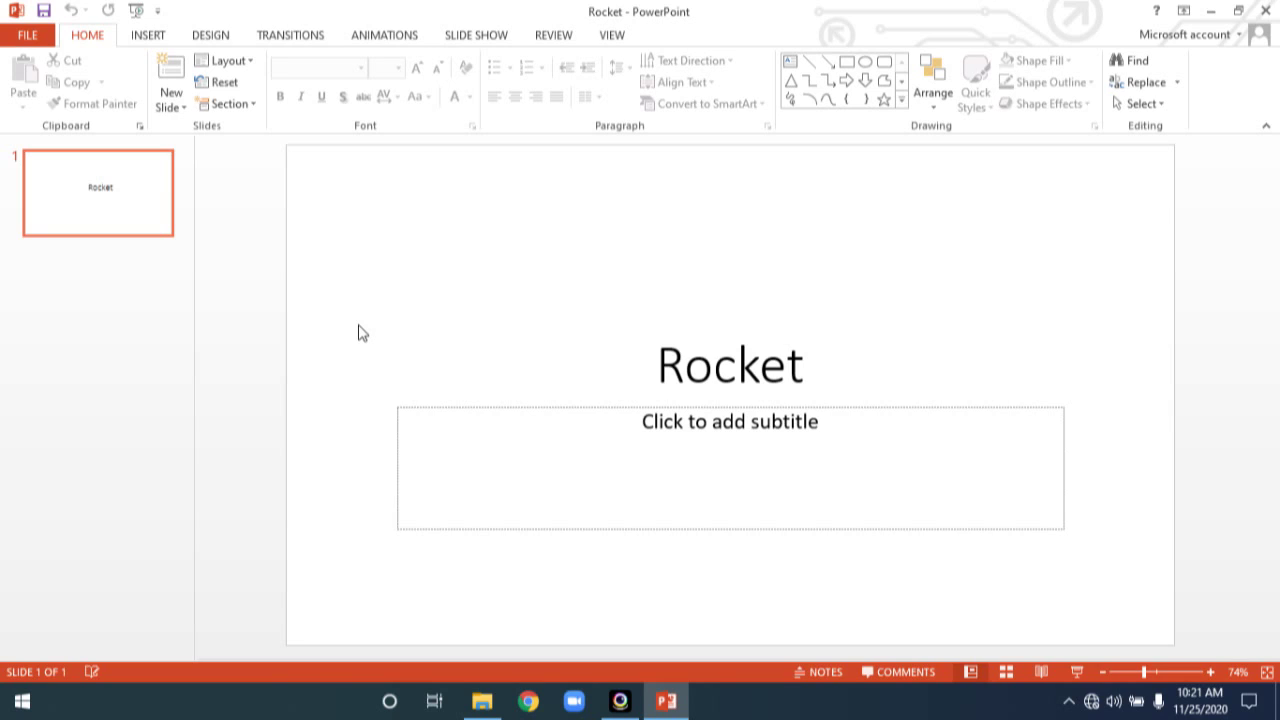
left_click(472, 38)
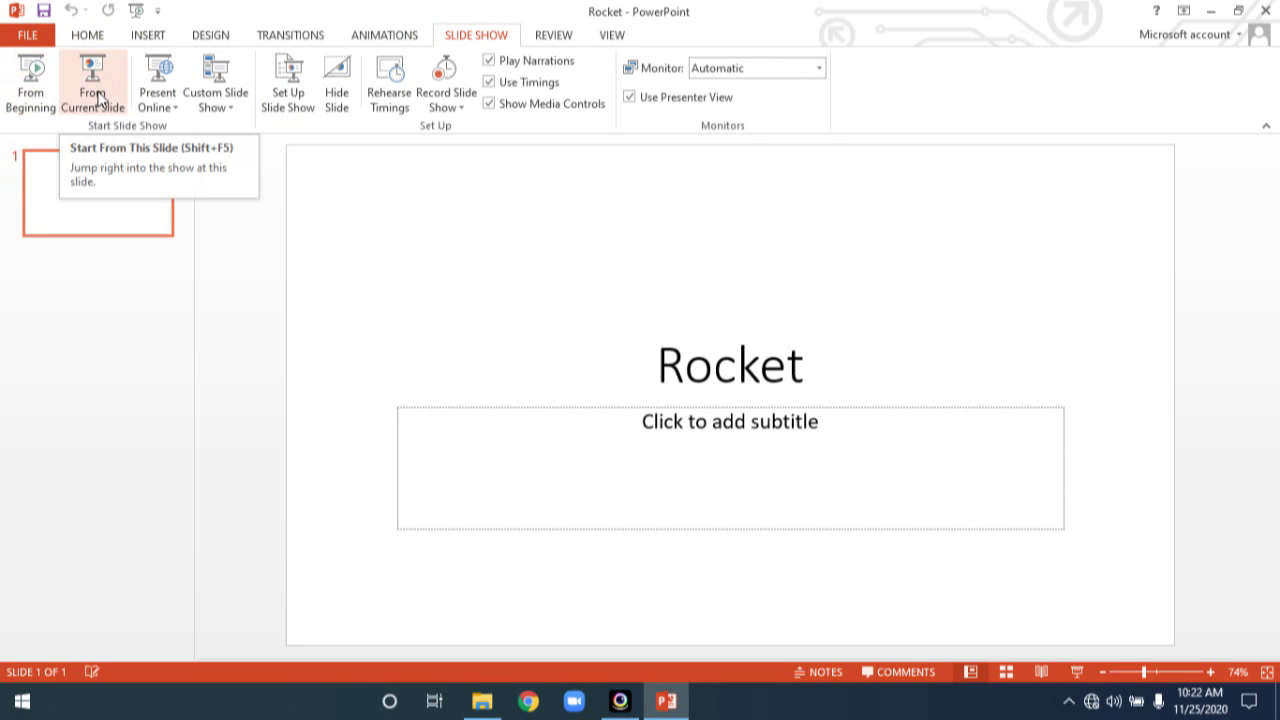
left_click(31, 88)
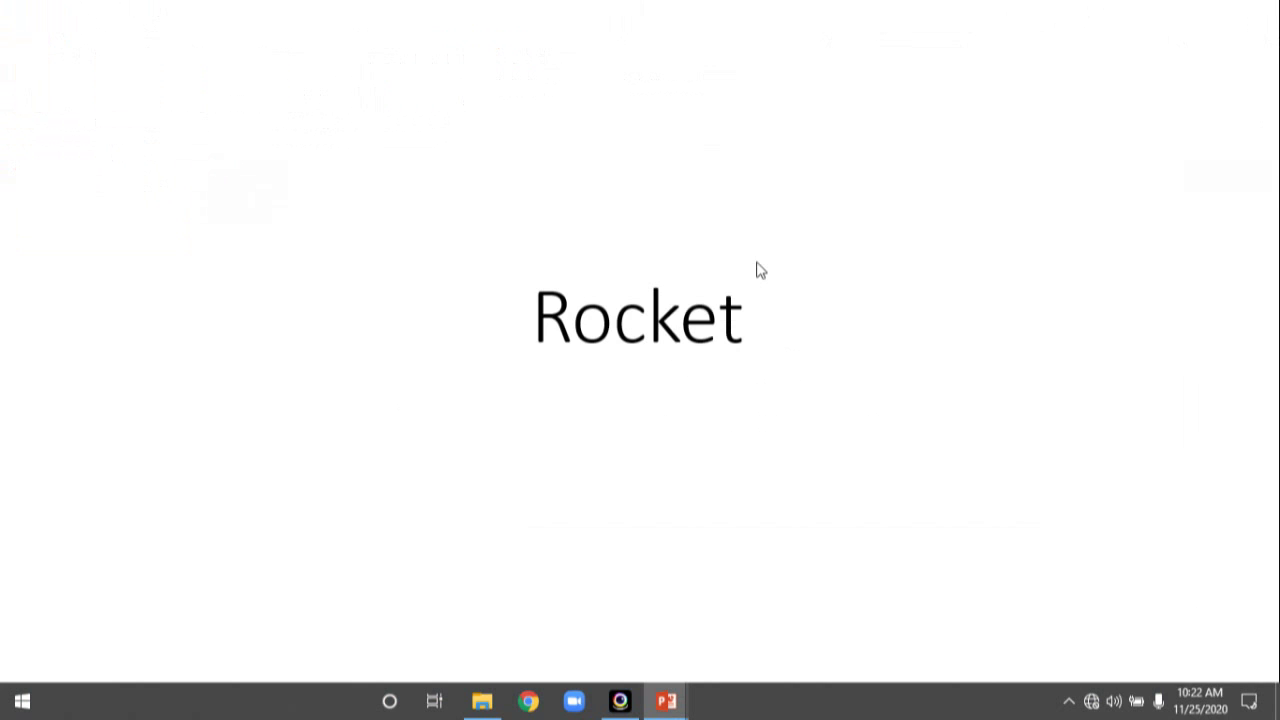
key("Escape")
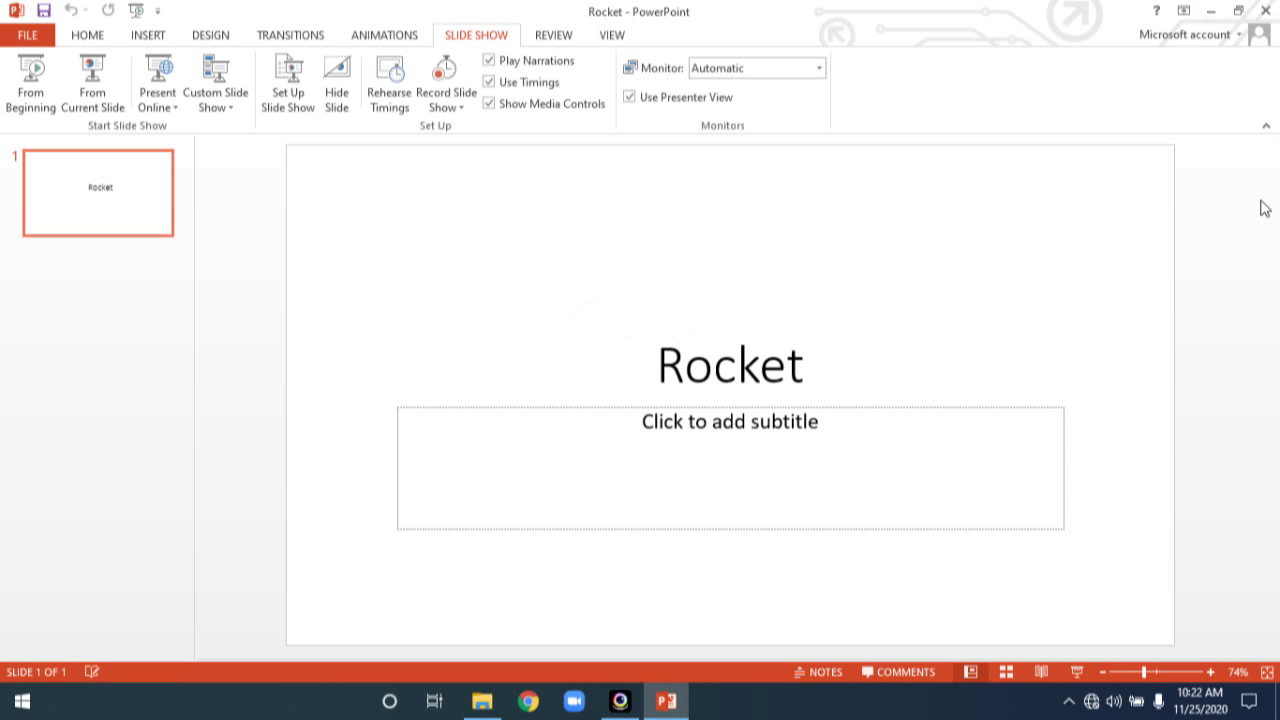
- Reopen Scratch Programming Introduction from the Recent Presentations list
left_click(29, 35)
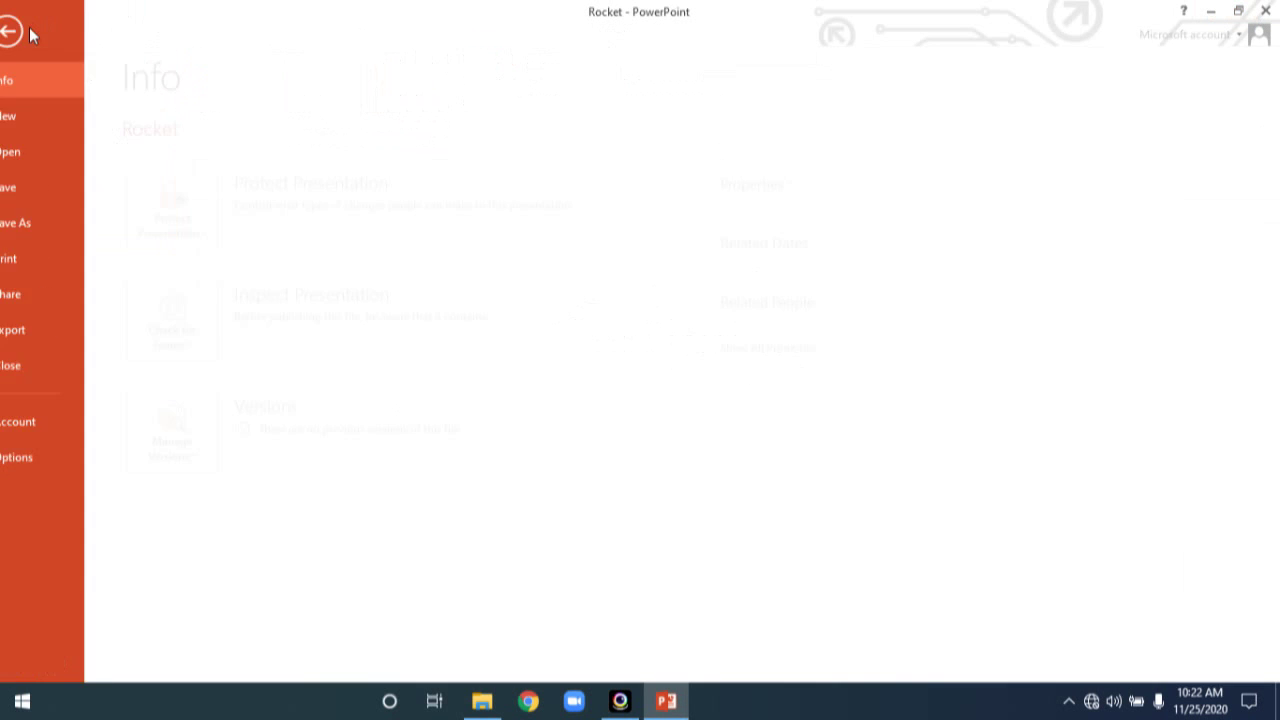
left_click(47, 155)
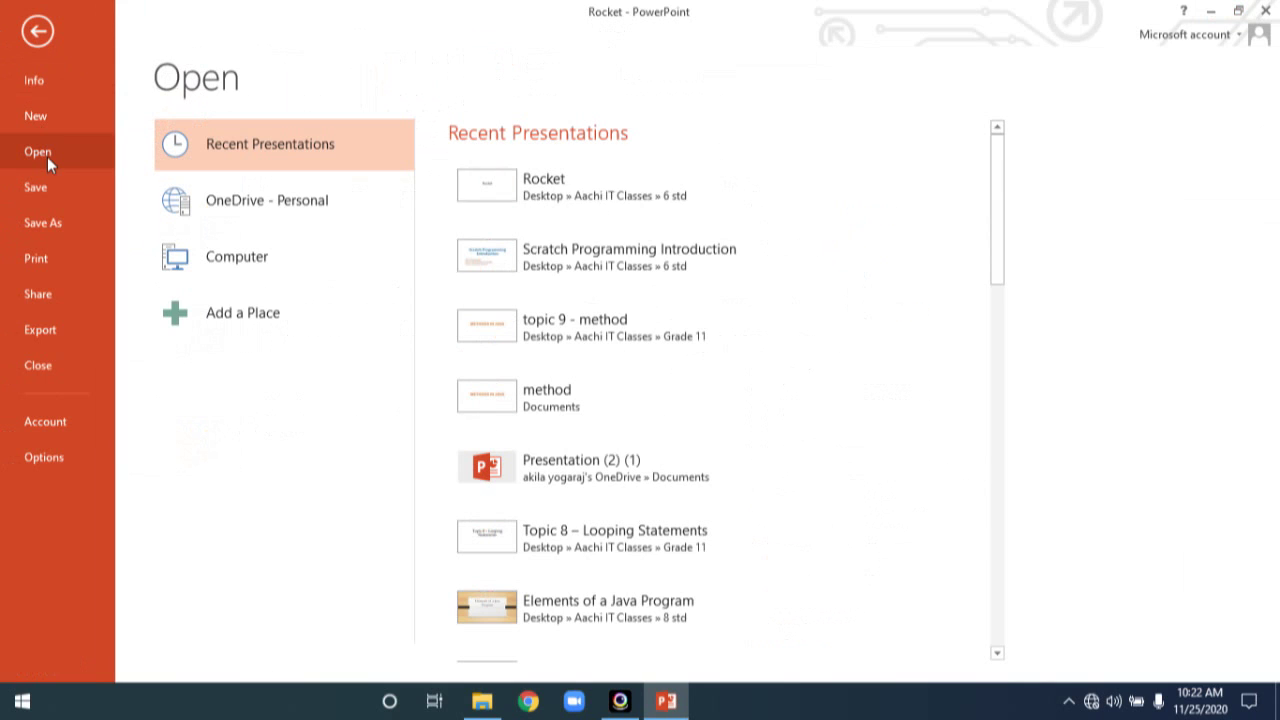
left_click(635, 254)
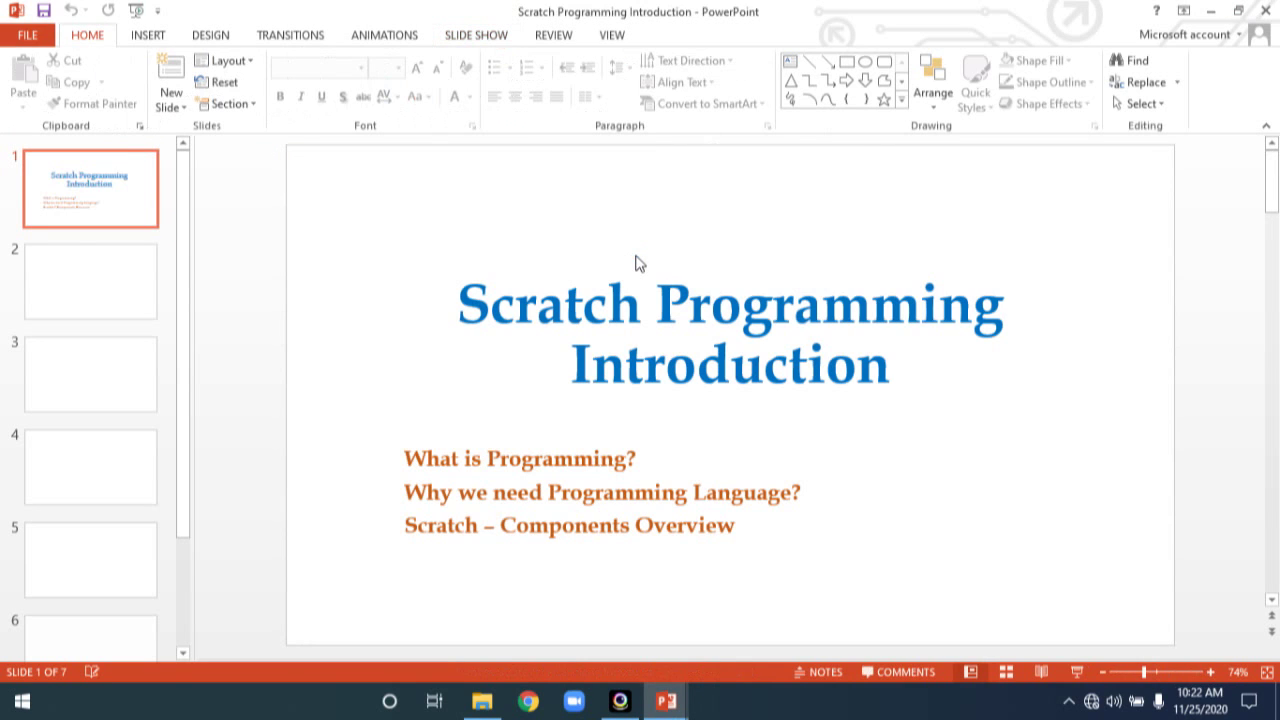
- Play the deck From Beginning, advancing through every slide to the end-of-show screen
left_click(464, 42)
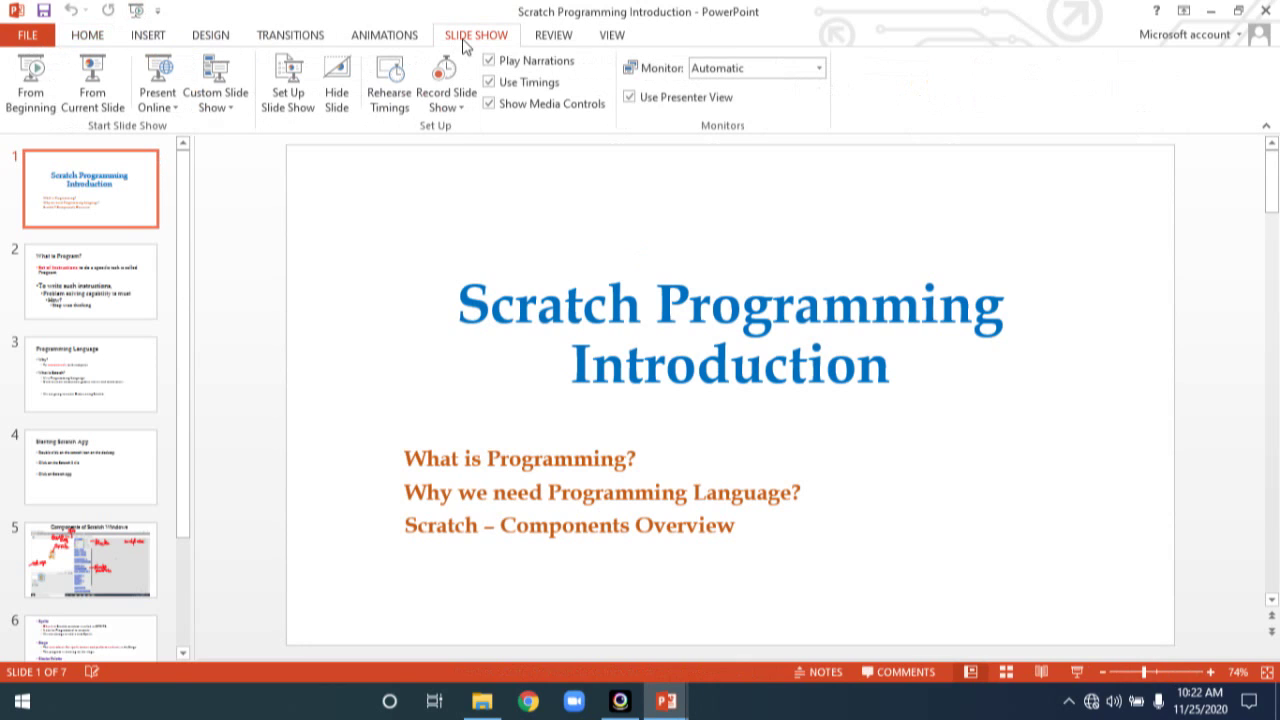
left_click(28, 88)
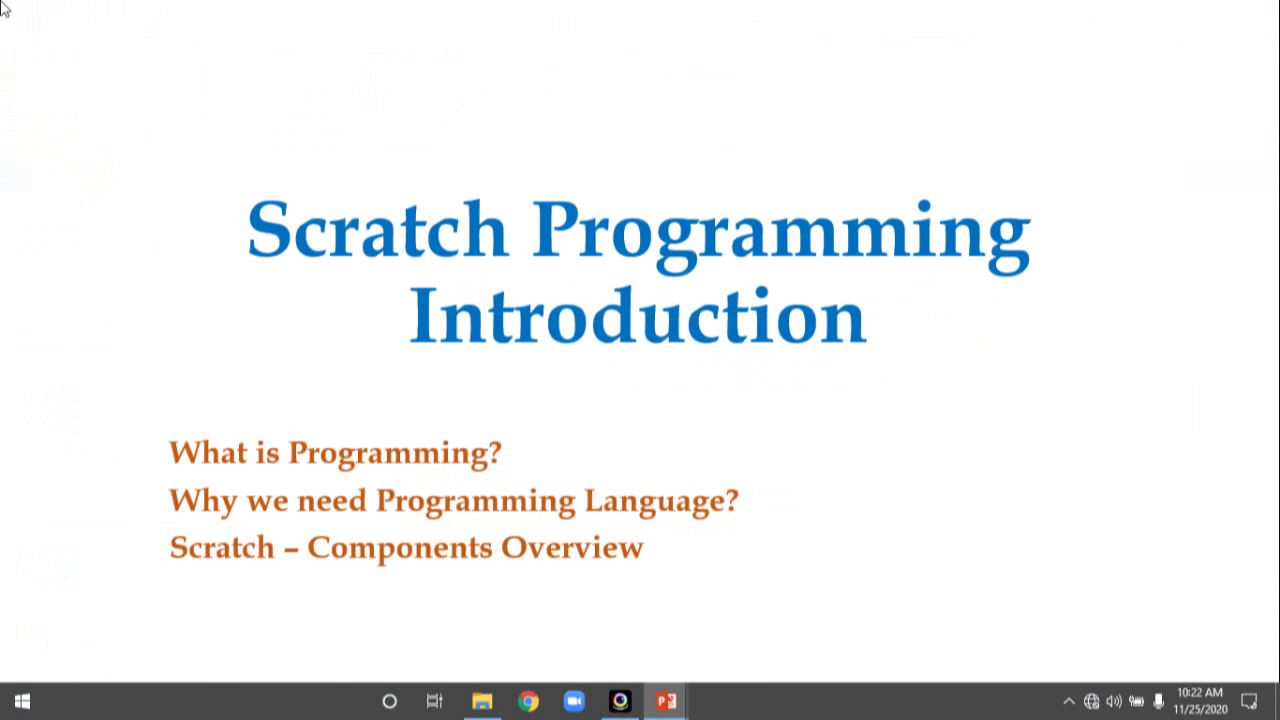
key("Right")
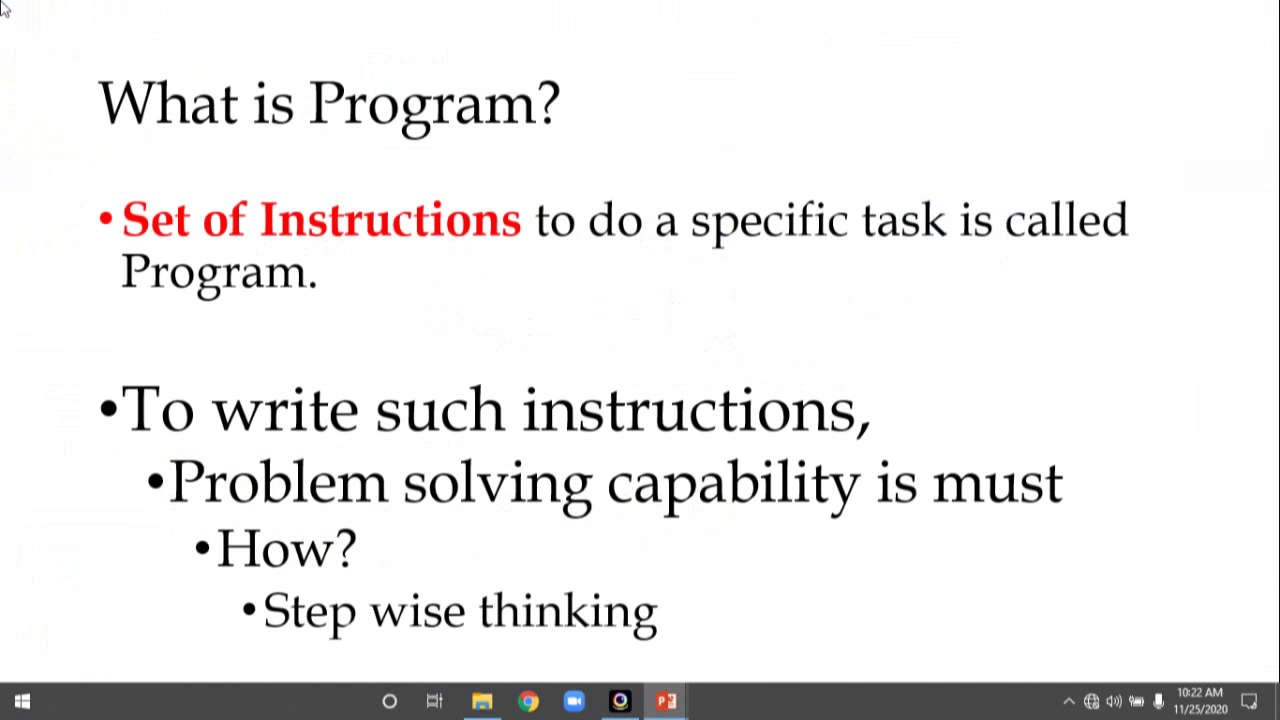
key("Right")
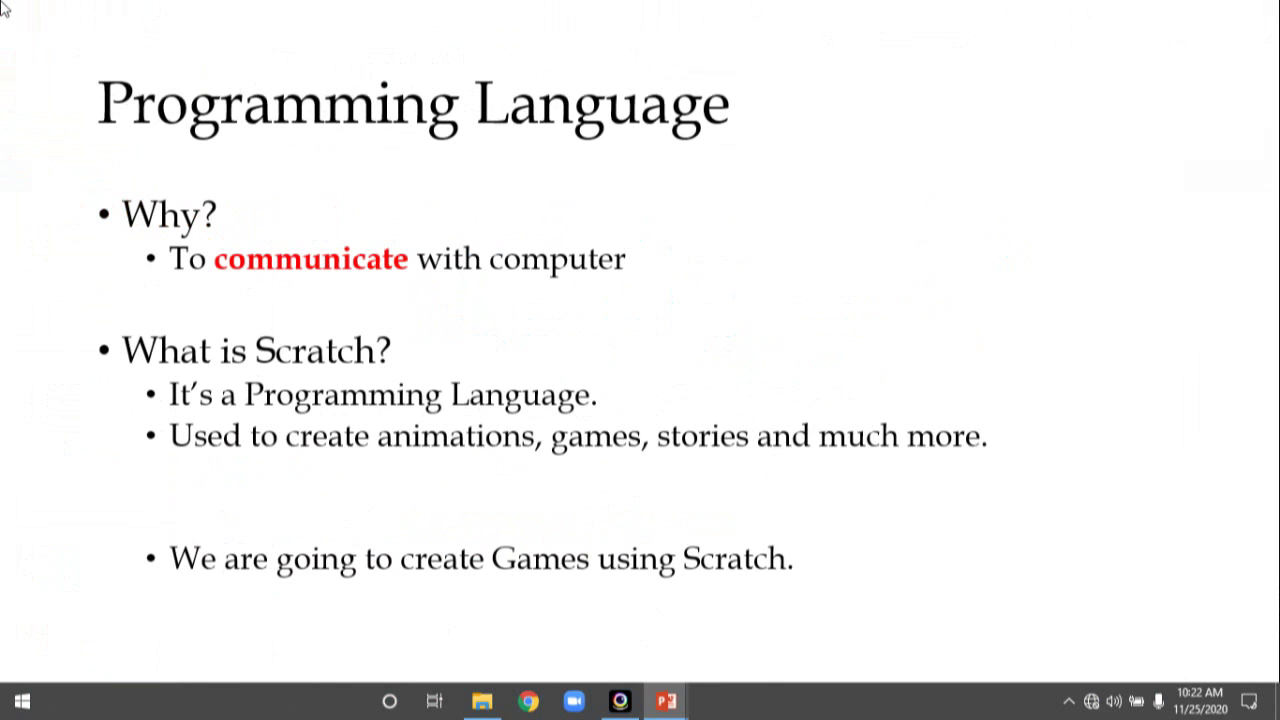
key("Right")
key("Right")
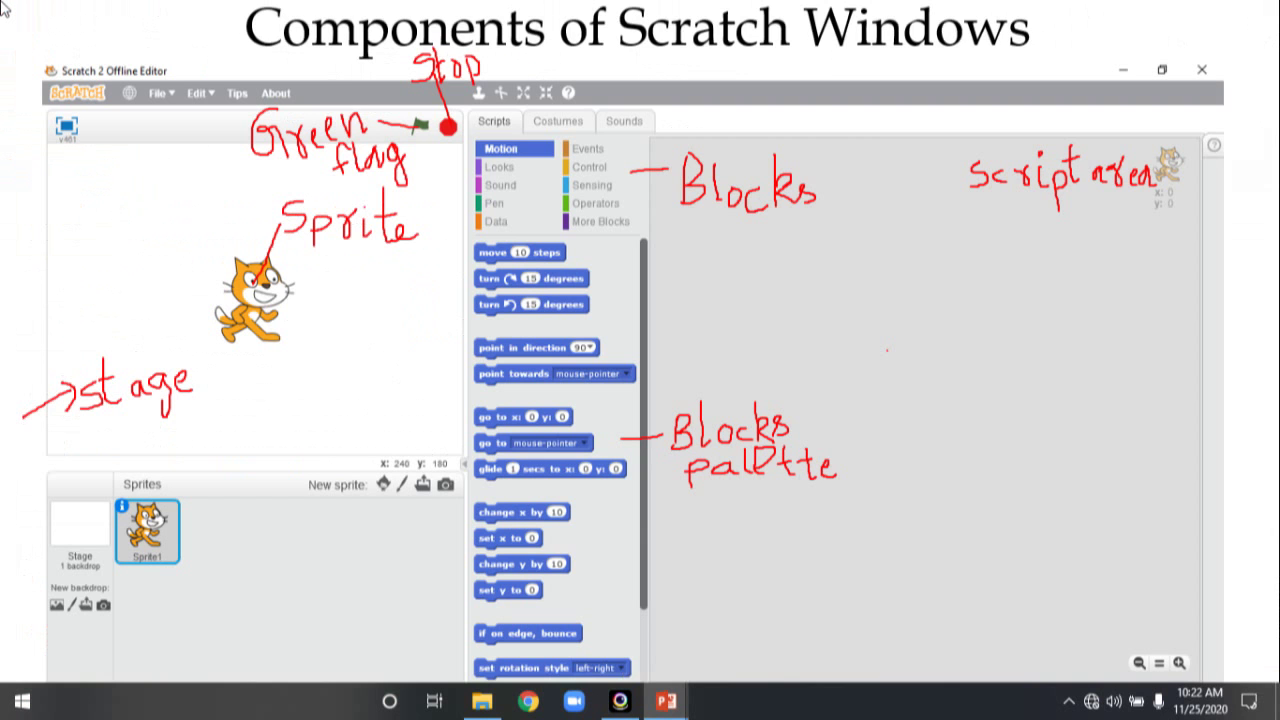
key("Right")
key("Right")
key("Right")
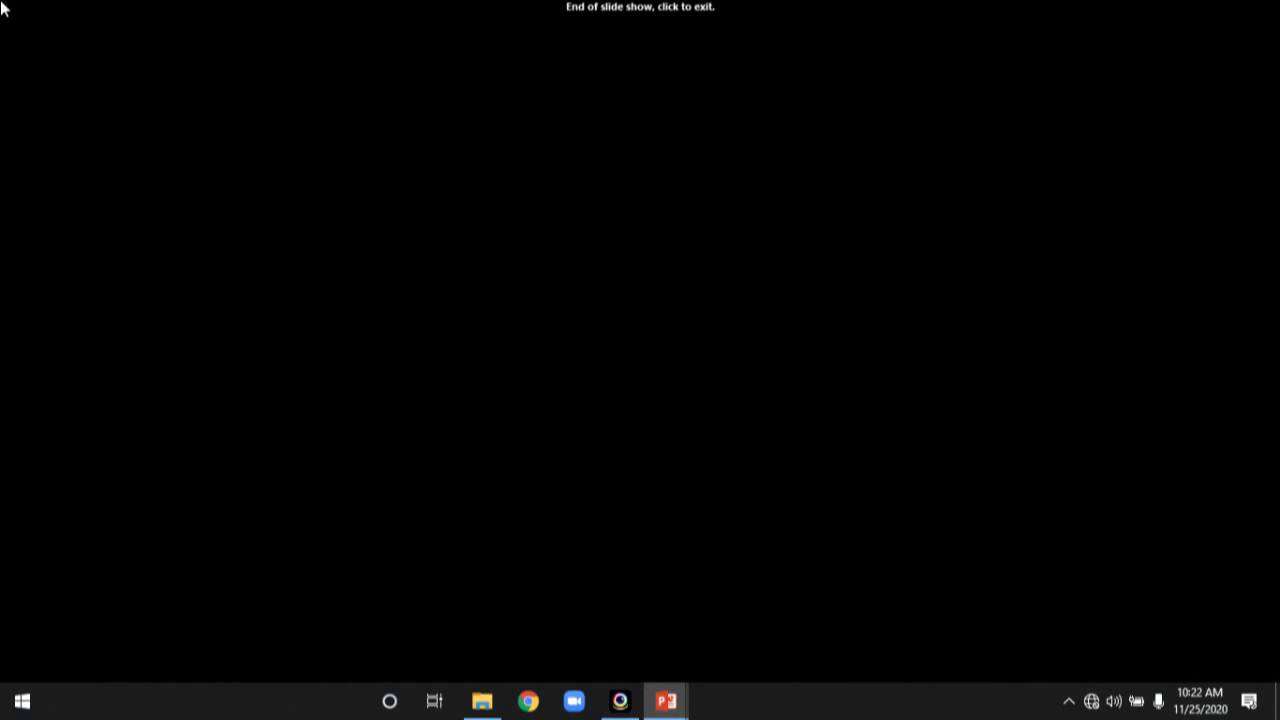
key("Right")
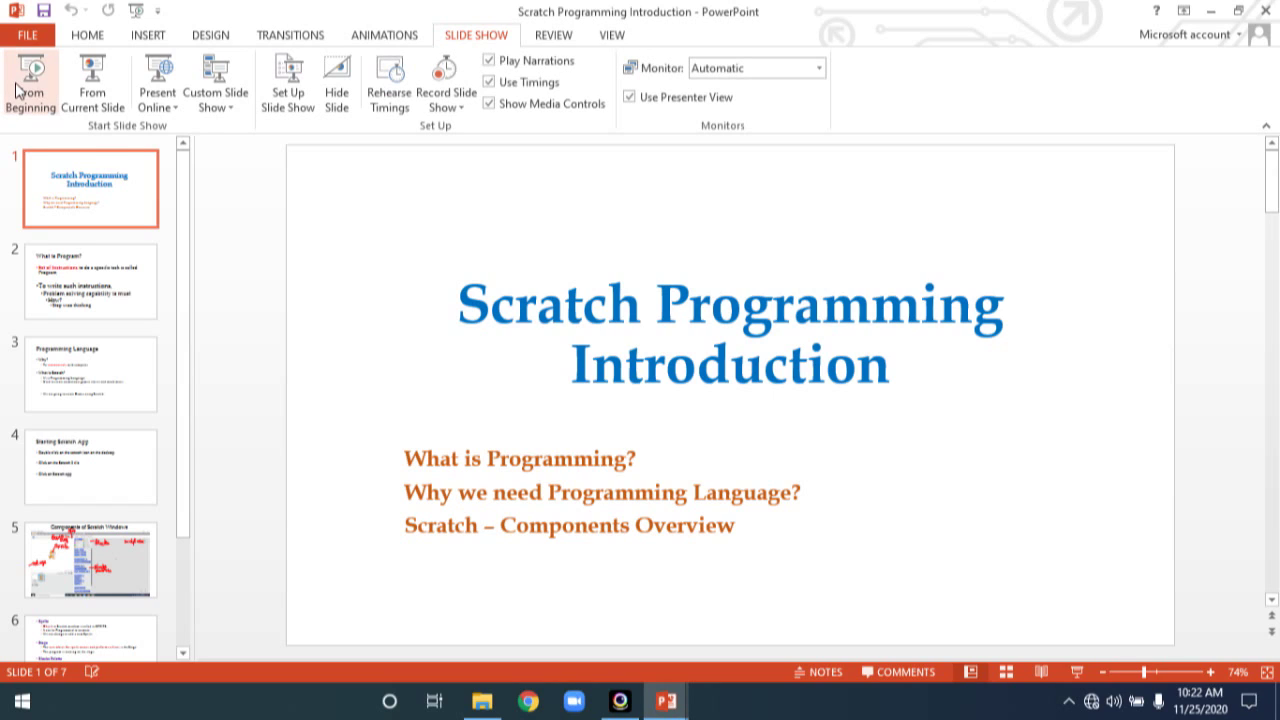